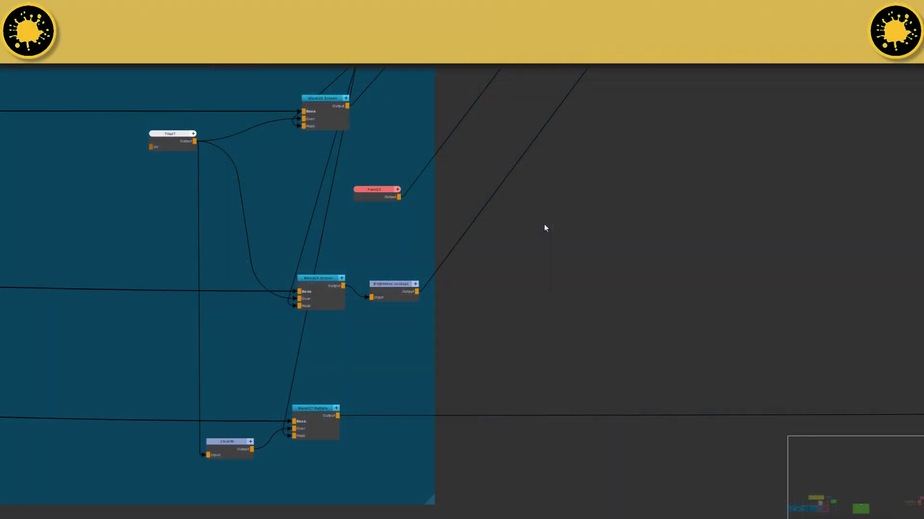
Search nodes for 'dark' and jump to the Dark Parts node.
{"action": "type", "text": "j"}
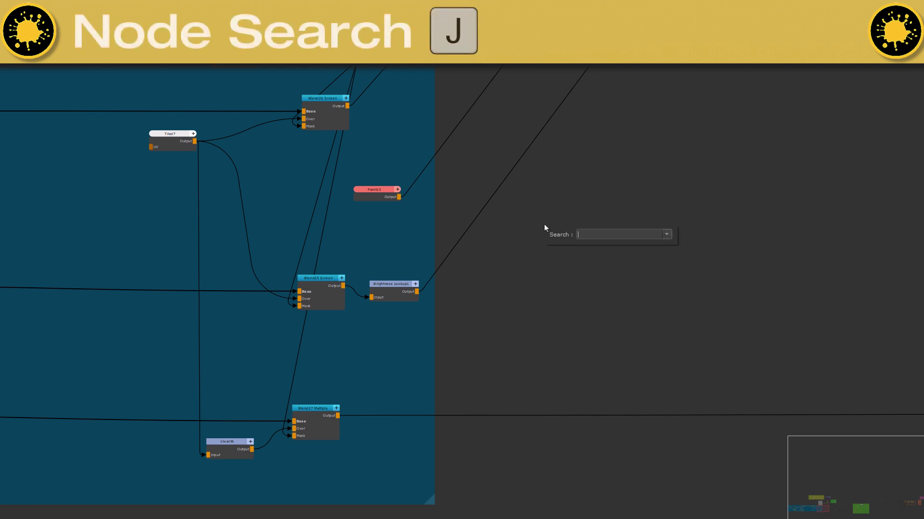
{"action": "type", "text": "dark"}
{"action": "key", "text": "Down"}
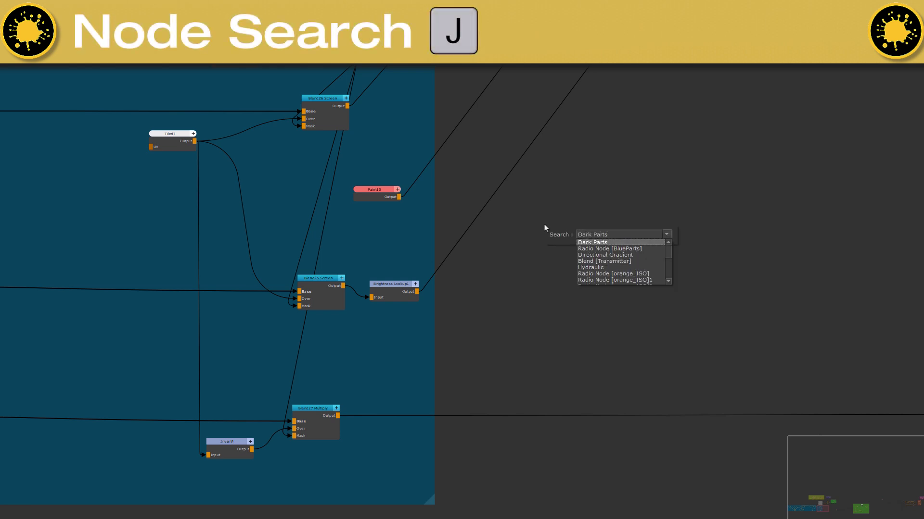
{"action": "key", "text": "Return"}
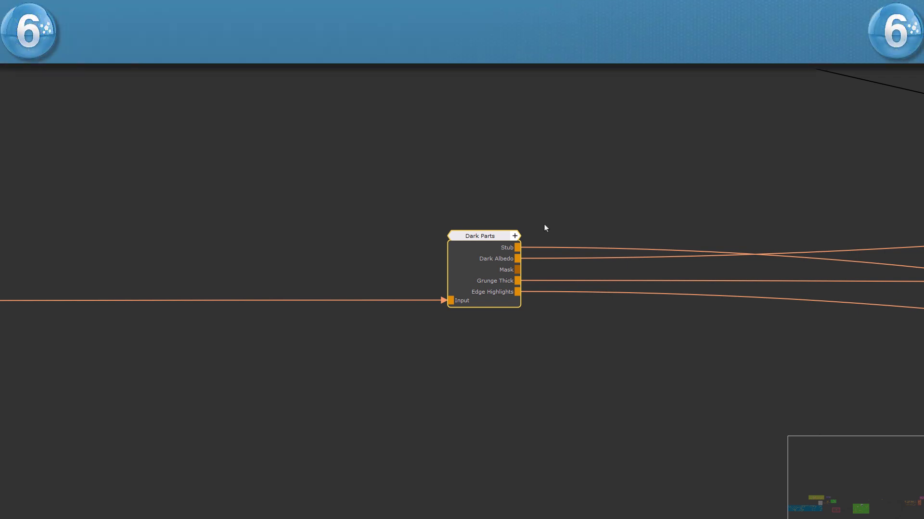
Follow Dark Parts' outputs to the Blend node, then hop between its Transmitter and Radio Node.
{"action": "key", "text": "bracketright"}
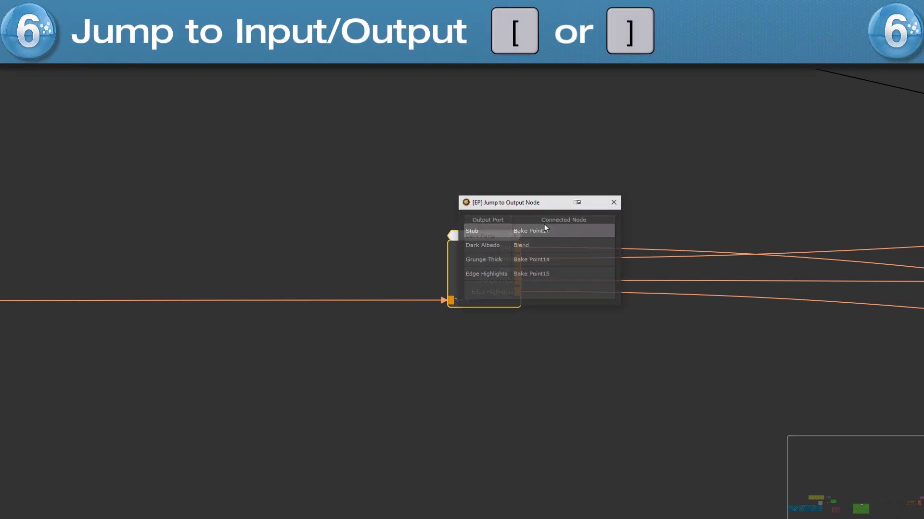
{"action": "double_click", "coordinate": [523, 245]}
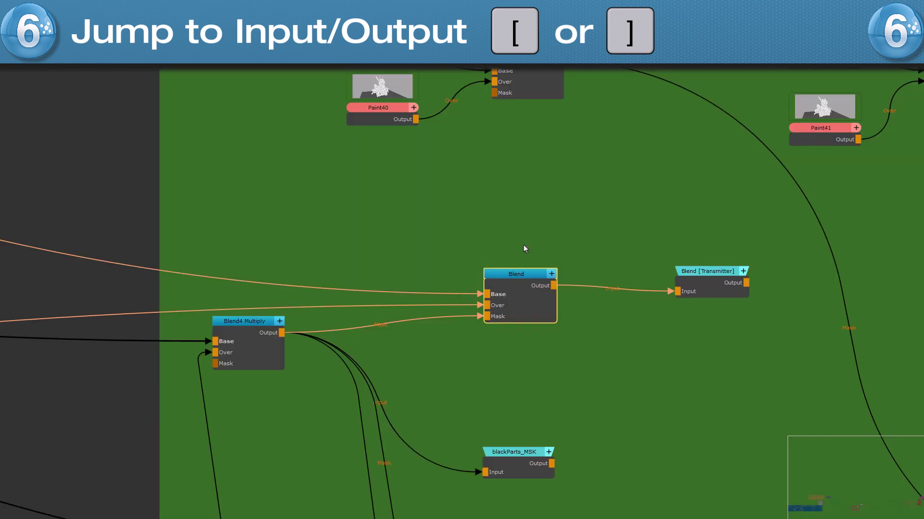
{"action": "key", "text": "bracketright"}
{"action": "key", "text": "bracketright"}
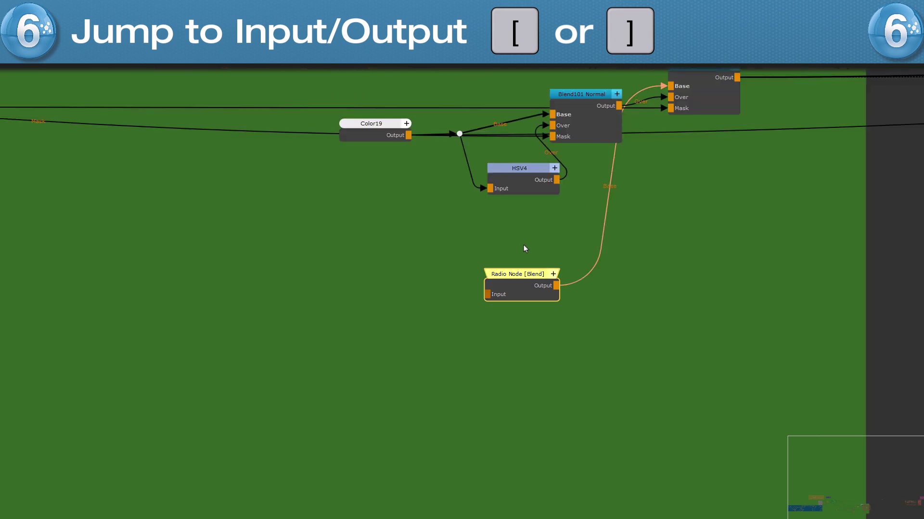
{"action": "key", "text": "bracketleft"}
{"action": "key", "text": "bracketright"}
{"action": "key", "text": "bracketleft"}
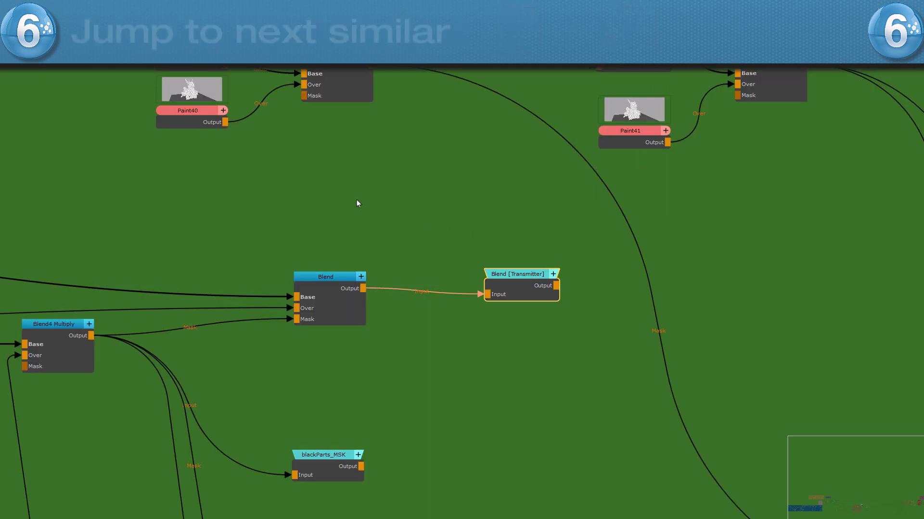
Starting from Paint40, step through similar Paint nodes to Paint45.
{"action": "left_click", "coordinate": [202, 125]}
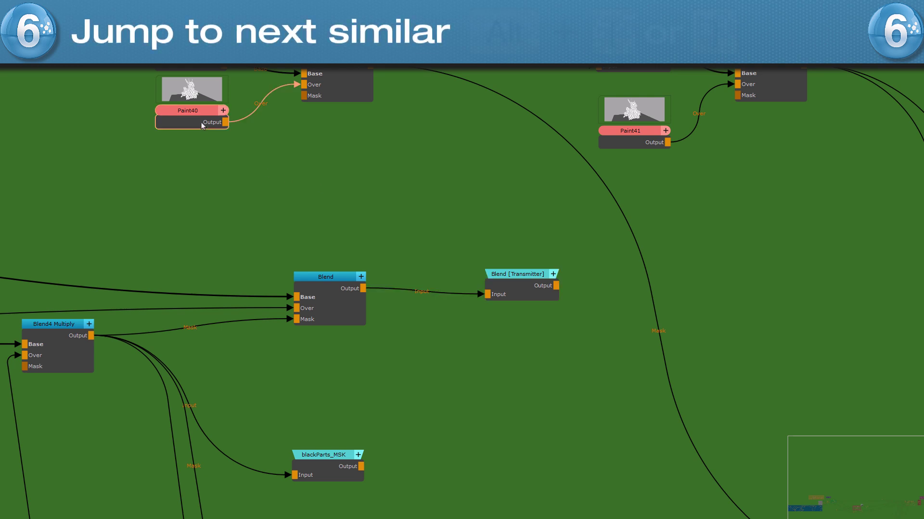
{"action": "key", "text": "alt+bracketright"}
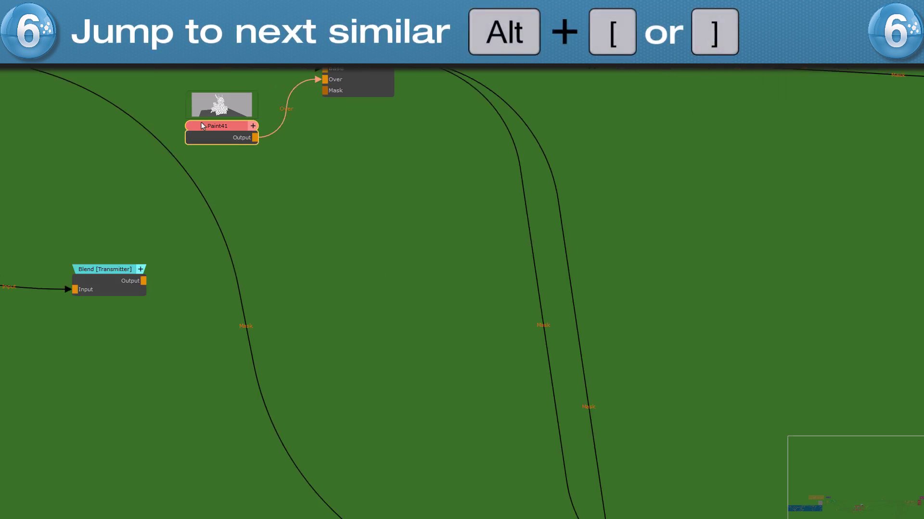
{"action": "key", "text": "alt+bracketright"}
{"action": "key", "text": "alt+bracketright"}
{"action": "key", "text": "alt+bracketright"}
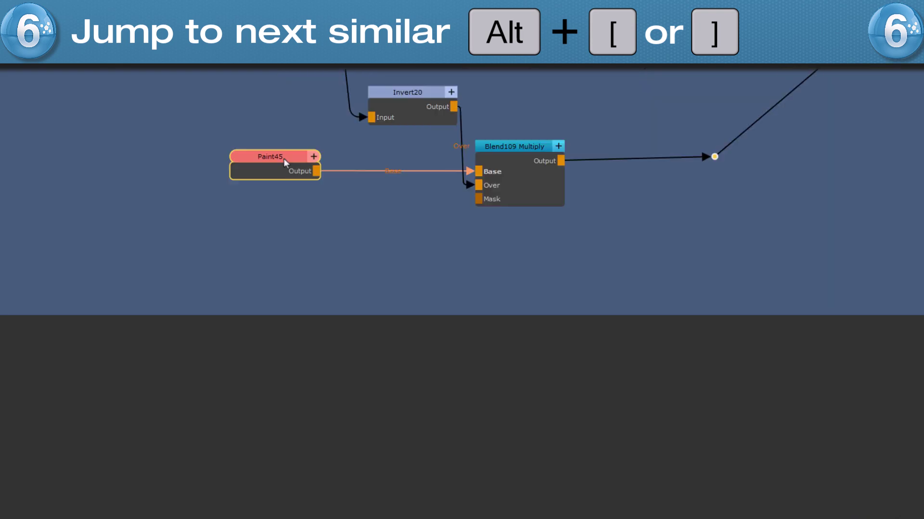
Swap the Blend109 Multiply node to Blend Add|Sub.
{"action": "left_click", "coordinate": [529, 161]}
{"action": "key", "text": "x"}
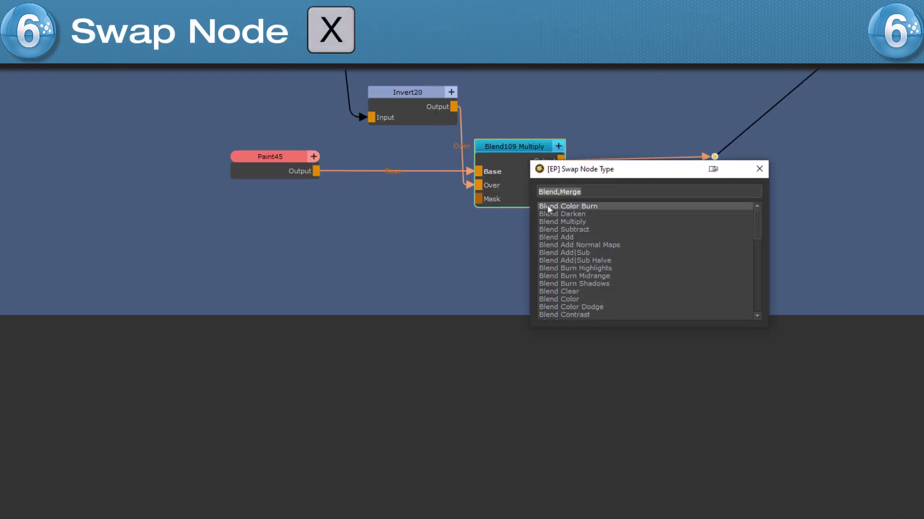
{"action": "left_click", "coordinate": [576, 254]}
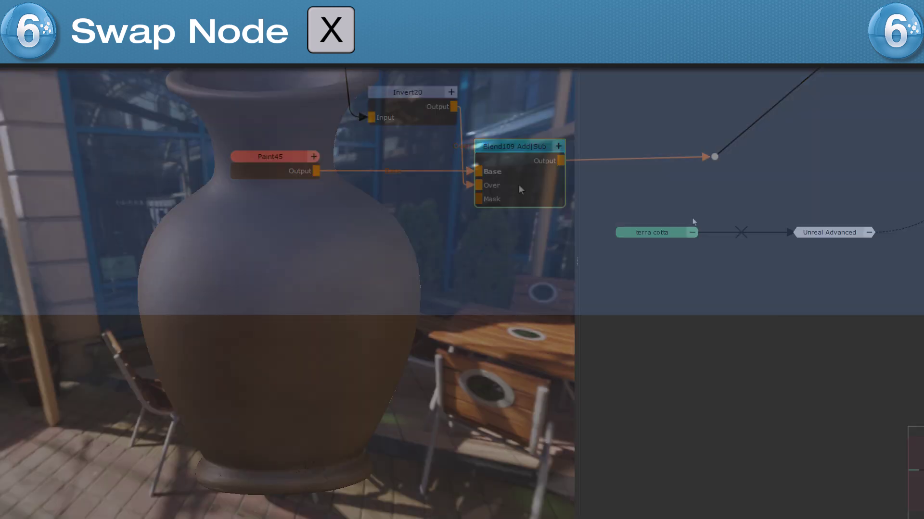
Swap the terra cotta material node for metal.
{"action": "left_click_drag", "start_coordinate": [631, 183], "coordinate": [652, 248]}
{"action": "type", "text": "xmet"}
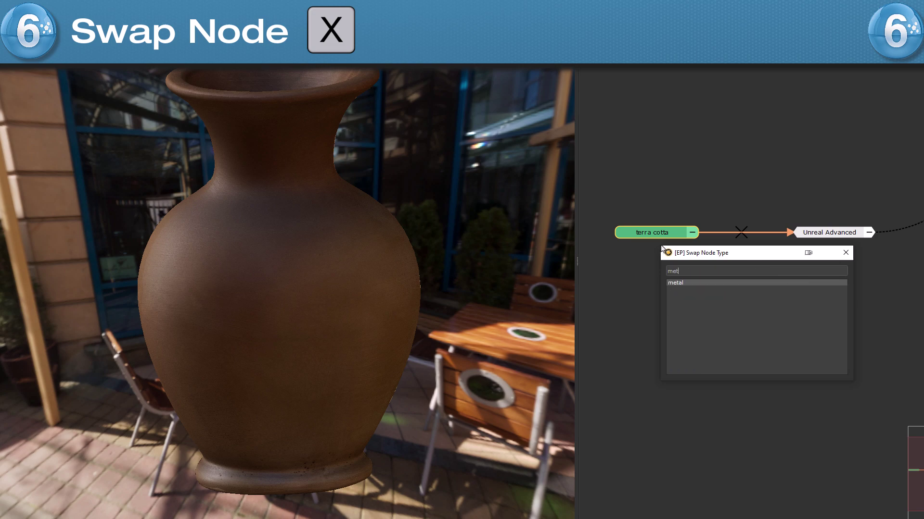
{"action": "key", "text": "Return"}
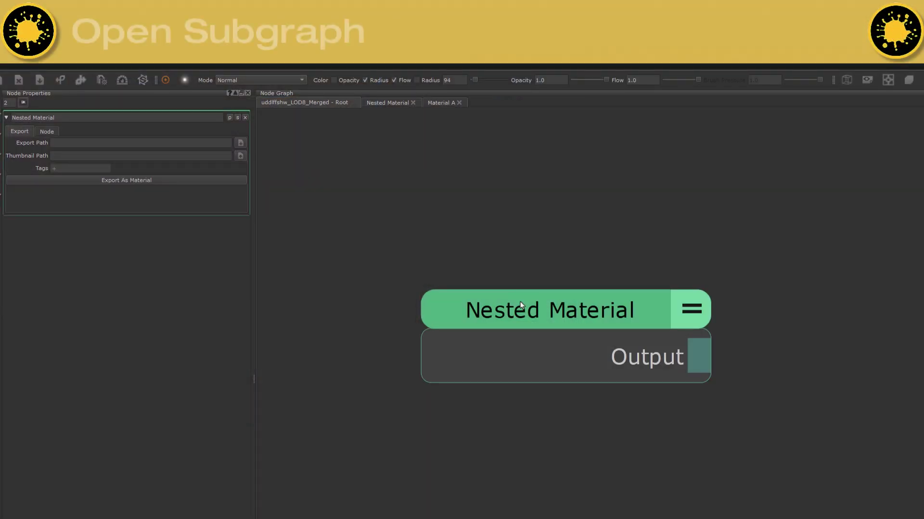
Open the Nested Material subgraph, then the Material A subgraph inside it.
{"action": "left_click", "coordinate": [541, 314]}
{"action": "left_click", "coordinate": [542, 312], "text": "ctrl"}
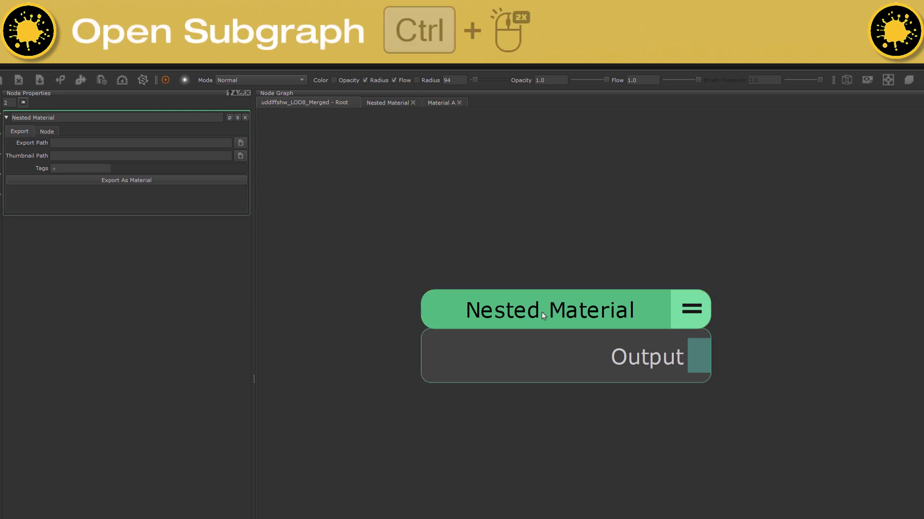
{"action": "double_click", "coordinate": [542, 313], "text": "ctrl"}
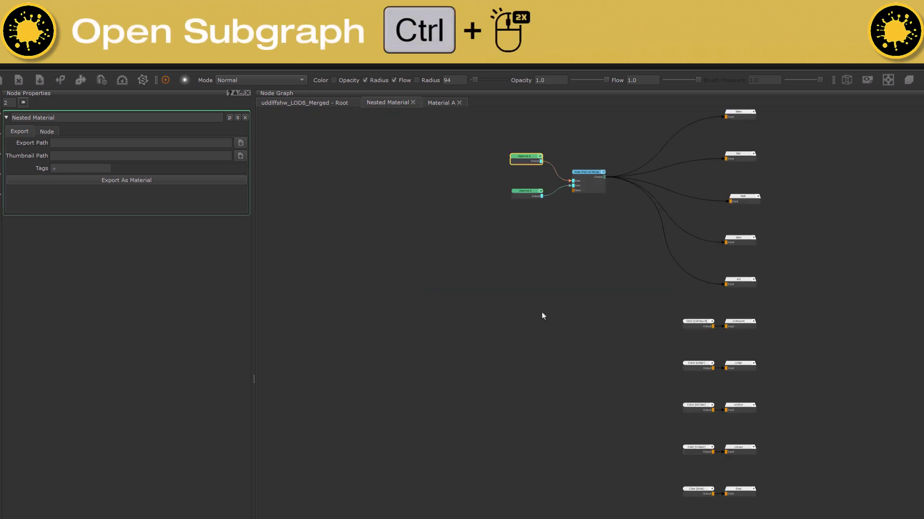
{"action": "double_click", "coordinate": [527, 164], "text": "ctrl"}
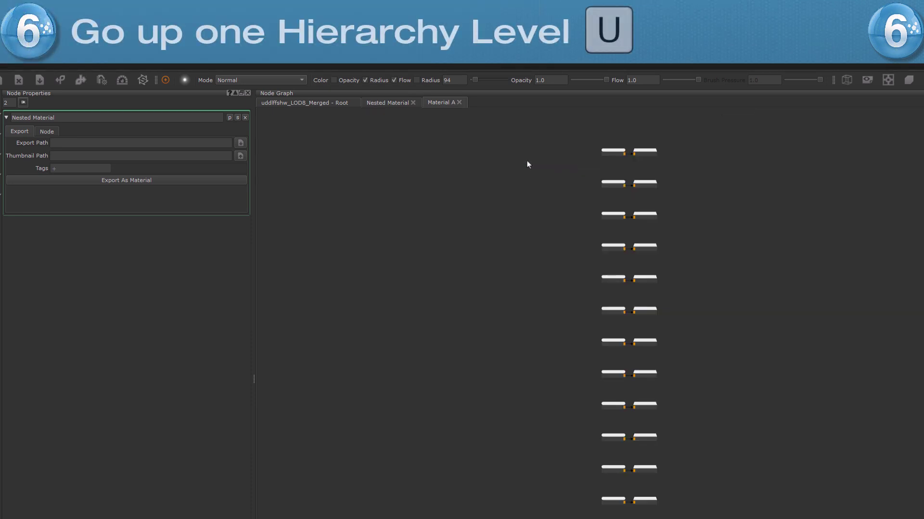
Go up to Nested Material, then cycle graph tabs back to Material A.
{"action": "key", "text": "u"}
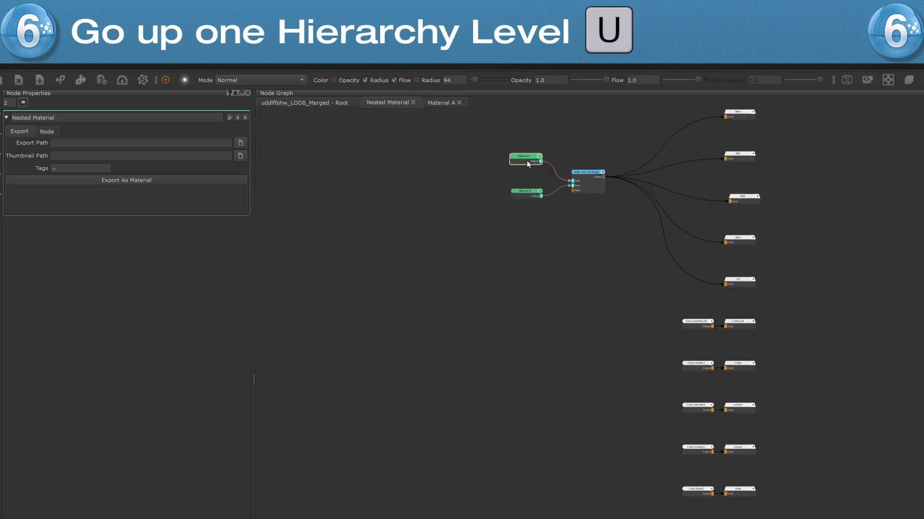
{"action": "key", "text": "ctrl+Tab"}
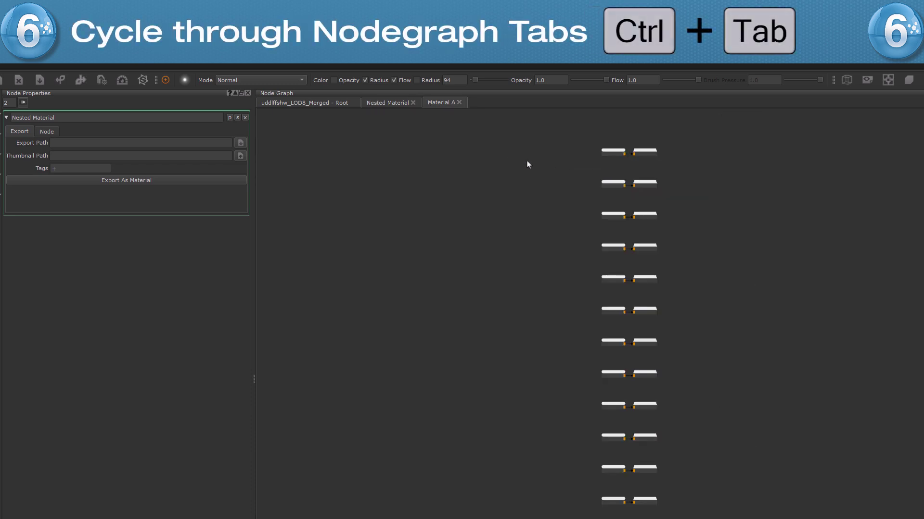
{"action": "key", "text": "ctrl+Tab"}
{"action": "key", "text": "ctrl+Tab"}
{"action": "key", "text": "ctrl+Tab"}
{"action": "key", "text": "ctrl+Tab"}
{"action": "key", "text": "ctrl+Tab"}
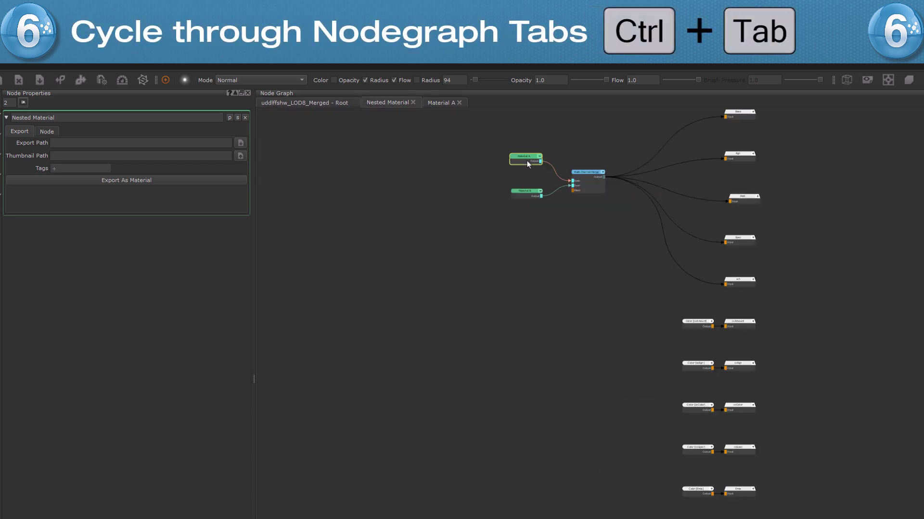
{"action": "key", "text": "ctrl+Tab"}
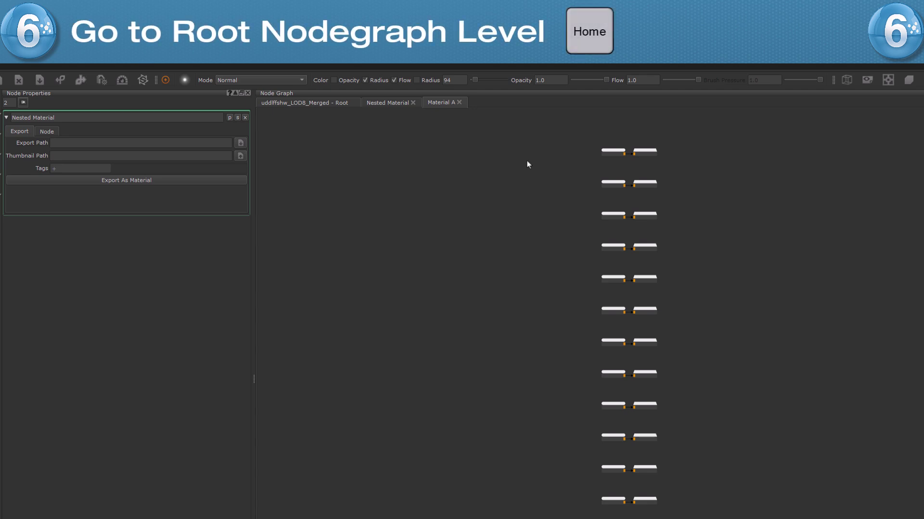
From the Root level save the view as quickmark 2, then recall quickmarks 1 and 2.
{"action": "key", "text": "Home"}
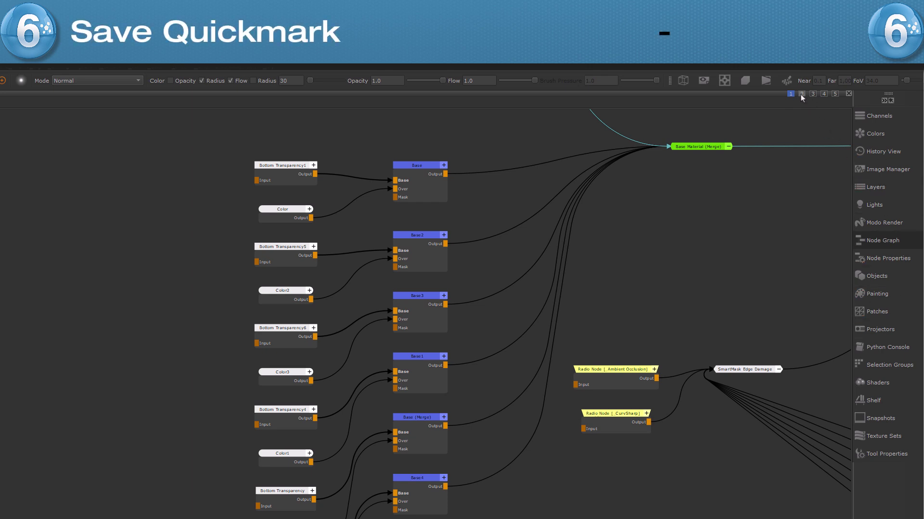
{"action": "key", "text": "ctrl+alt+2"}
{"action": "left_click", "coordinate": [630, 359]}
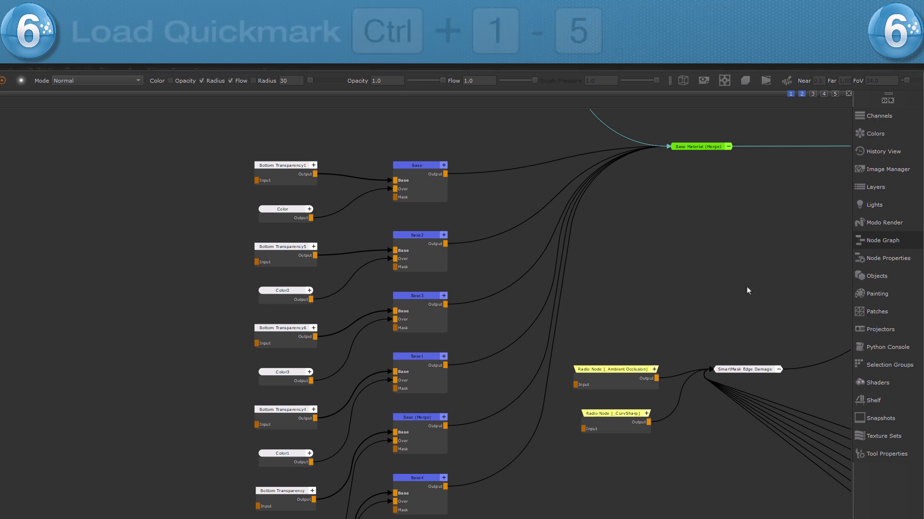
{"action": "left_click", "coordinate": [791, 95]}
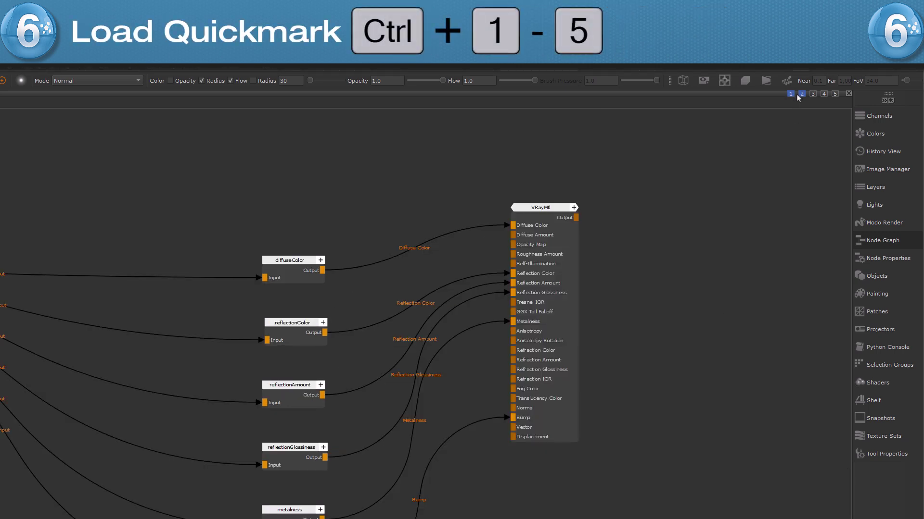
{"action": "left_click", "coordinate": [802, 95]}
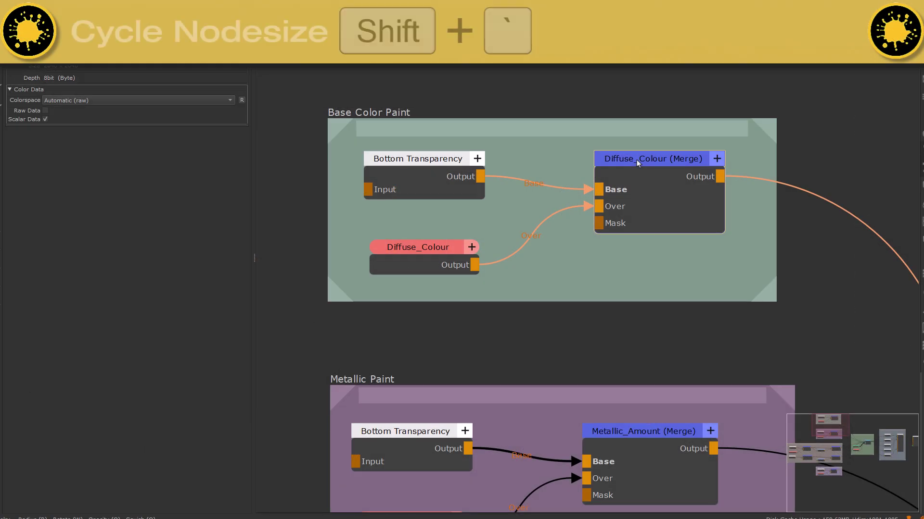
Cycle Diffuse_Colour (Merge) through its display sizes, ending collapsed to its title bar.
{"action": "key", "text": "shift+grave"}
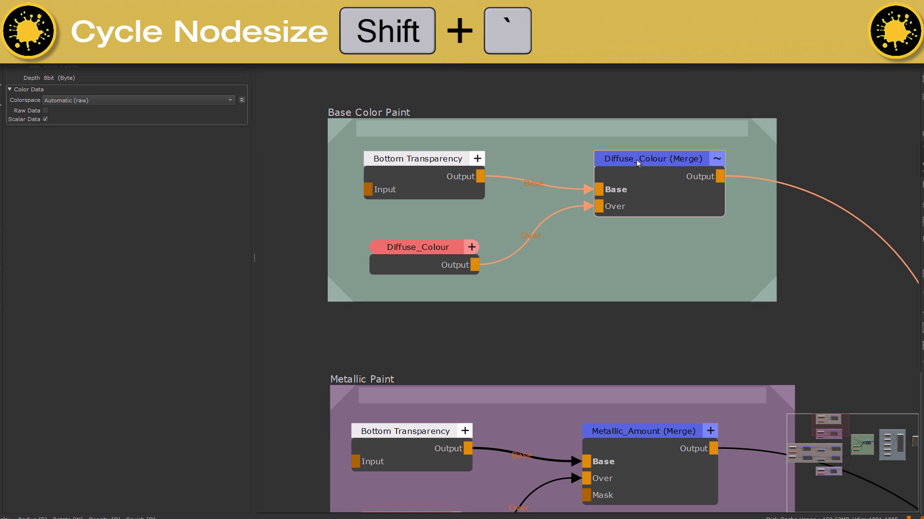
{"action": "key", "text": "shift+grave"}
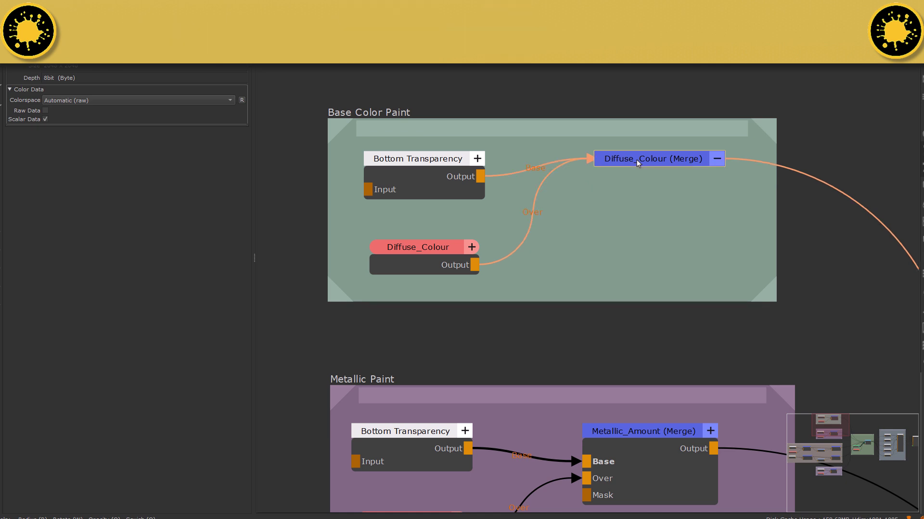
{"action": "key", "text": "alt+2"}
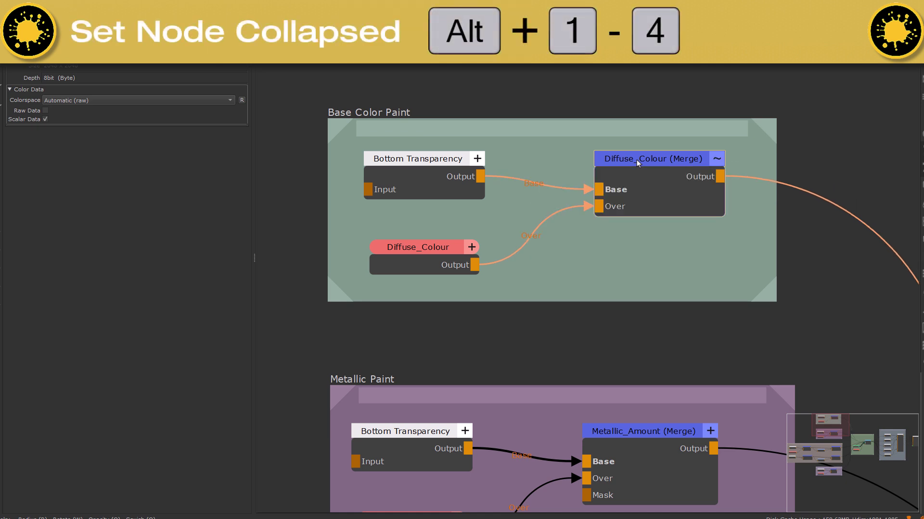
{"action": "key", "text": "alt+1"}
{"action": "key", "text": "alt+4"}
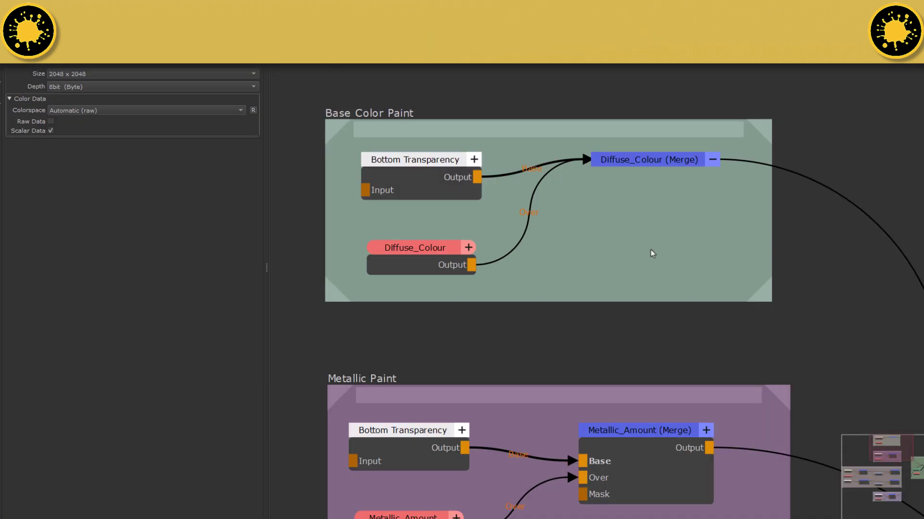
Flip Bottom Transparency and Diffuse_Colour to vertical layout, then back to horizontal.
{"action": "left_click", "coordinate": [399, 195]}
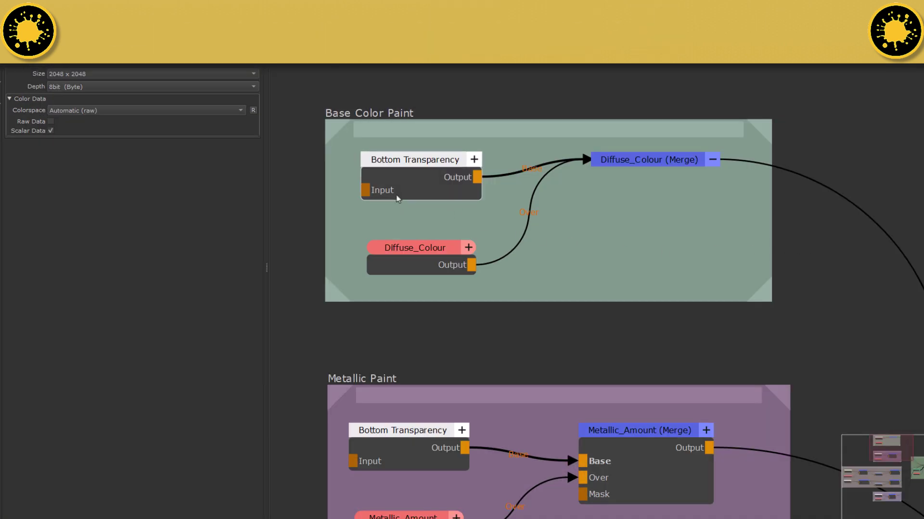
{"action": "key", "text": "shift+s"}
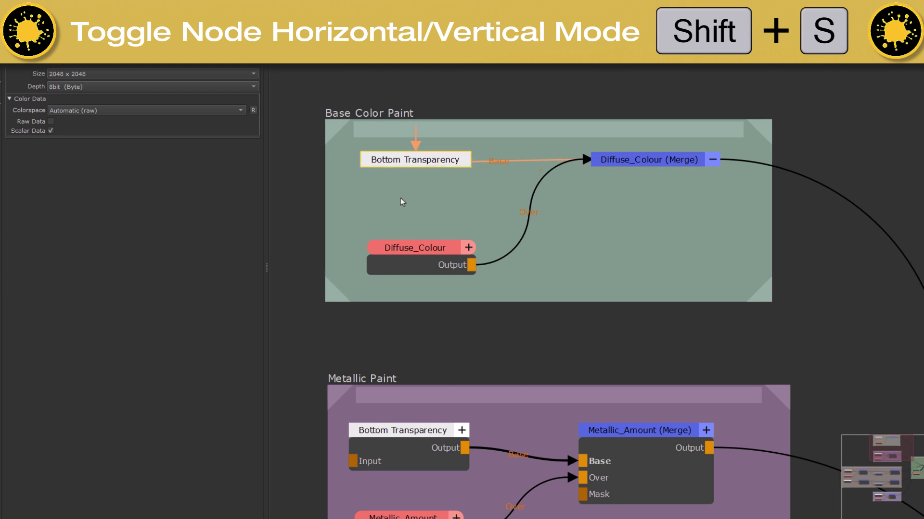
{"action": "left_click", "coordinate": [410, 264]}
{"action": "key", "text": "shift+s"}
{"action": "left_click", "coordinate": [405, 161]}
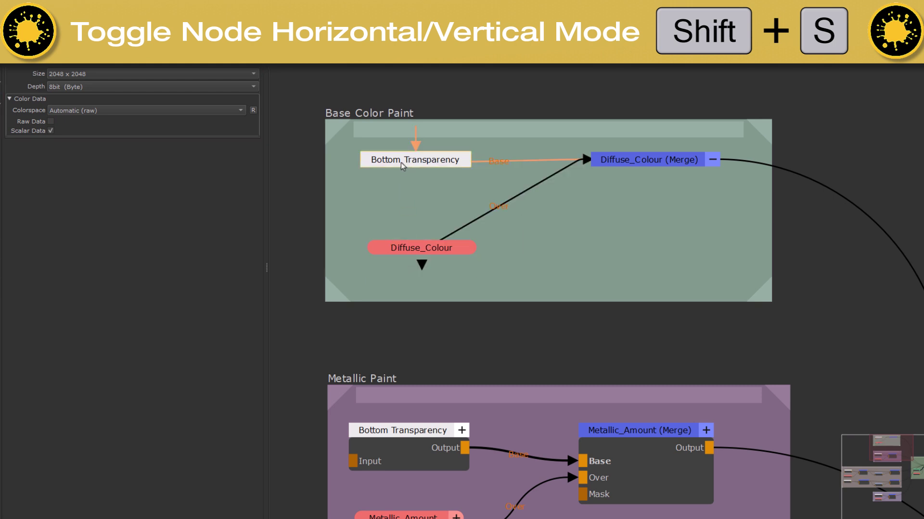
{"action": "key", "text": "shift+s"}
{"action": "left_click", "coordinate": [407, 248]}
{"action": "key", "text": "shift+s"}
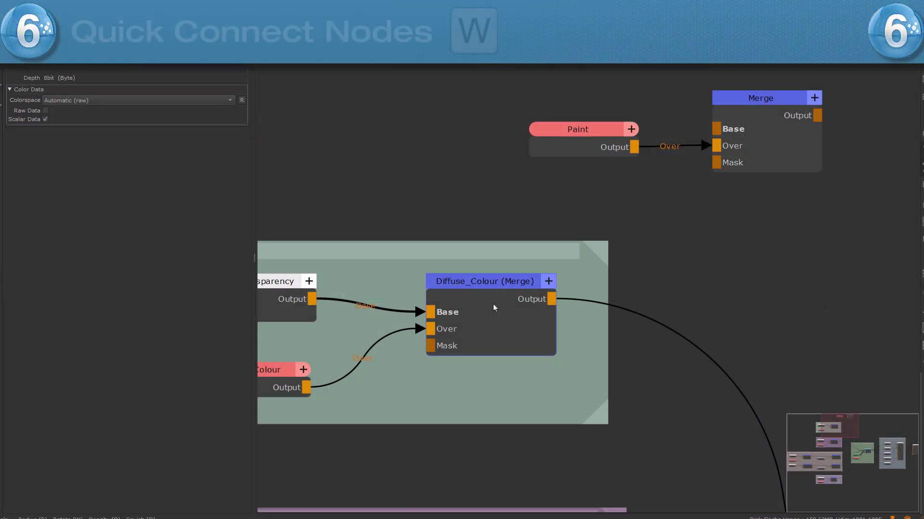
Connect Diffuse_Colour (Merge) into Merge, forcing the link onto Over to replace Paint's connection.
{"action": "left_click", "coordinate": [493, 307]}
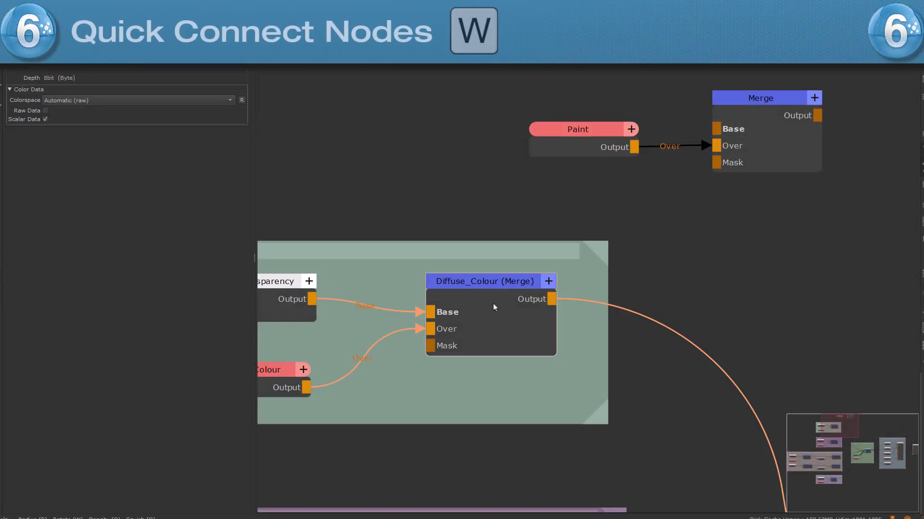
{"action": "left_click", "coordinate": [740, 146]}
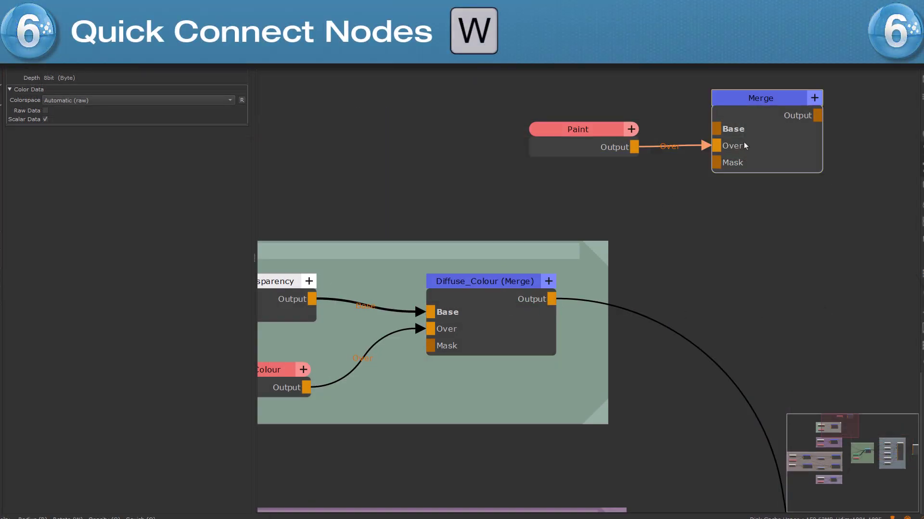
{"action": "key", "text": "w"}
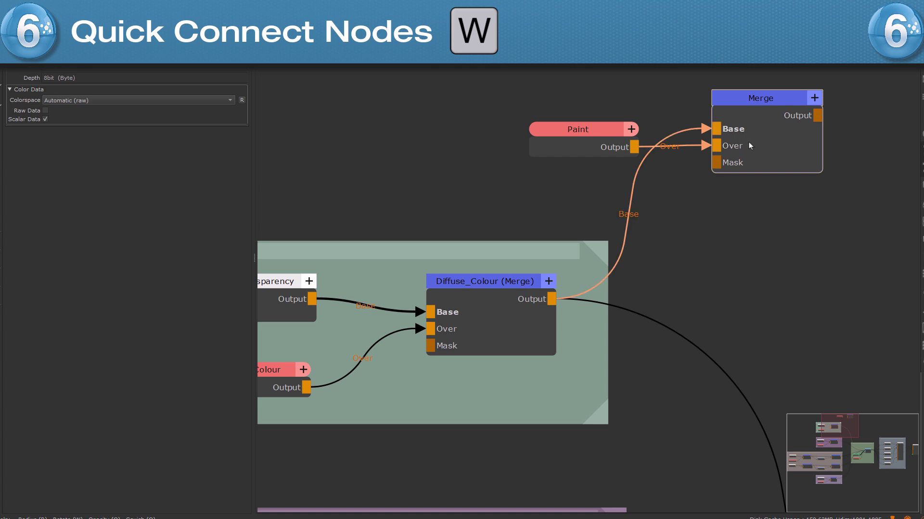
{"action": "key", "text": "w"}
{"action": "key", "text": "w"}
{"action": "key", "text": "w"}
{"action": "key", "text": "w"}
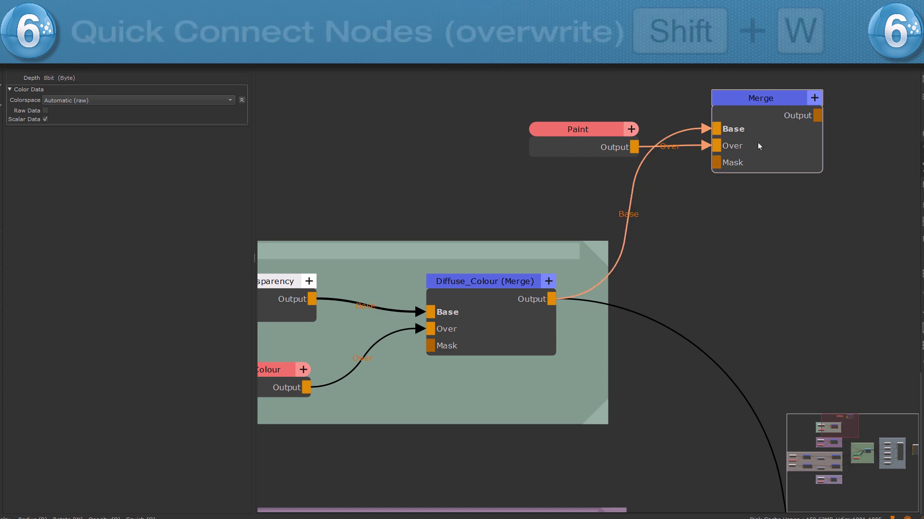
{"action": "key", "text": "shift+w"}
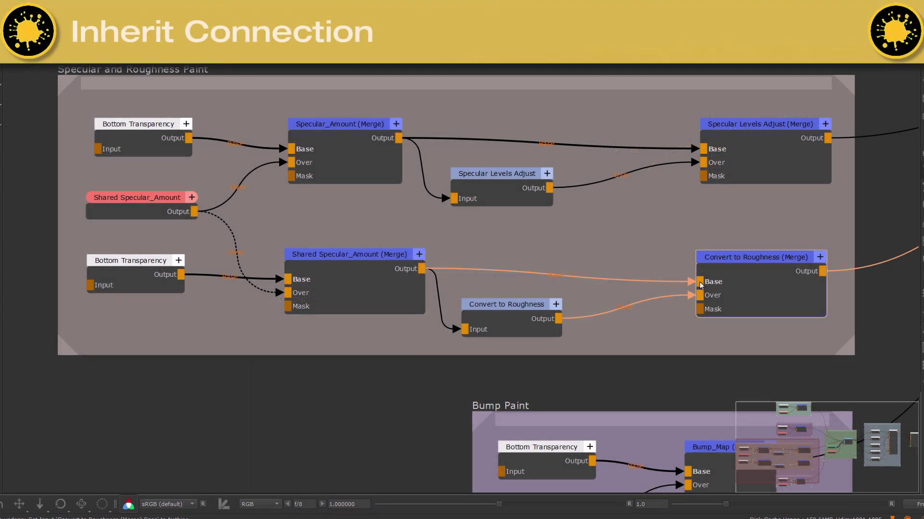
Auto-insert the Merge node into the Specular_Amount link and set Auto Insert Hit Box Width to 39.
{"action": "left_click_drag", "start_coordinate": [701, 285], "coordinate": [569, 149]}
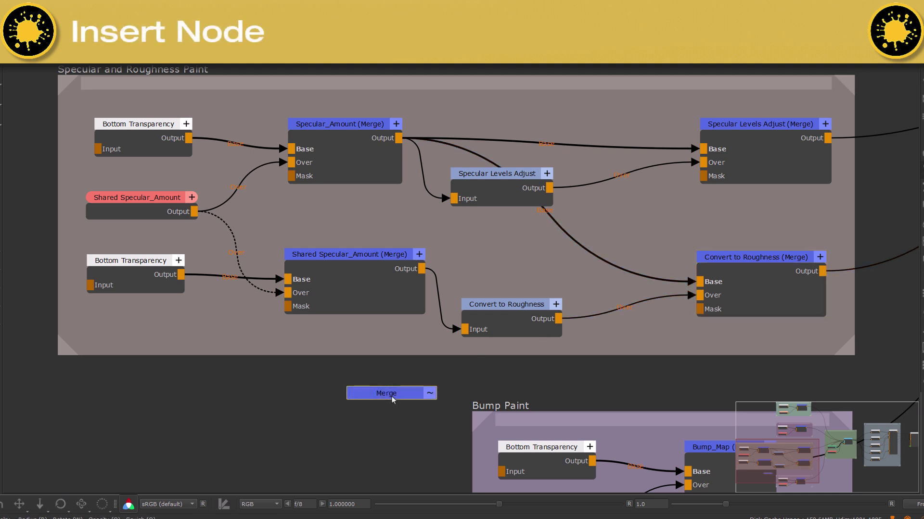
{"action": "left_click_drag", "start_coordinate": [392, 399], "coordinate": [569, 153]}
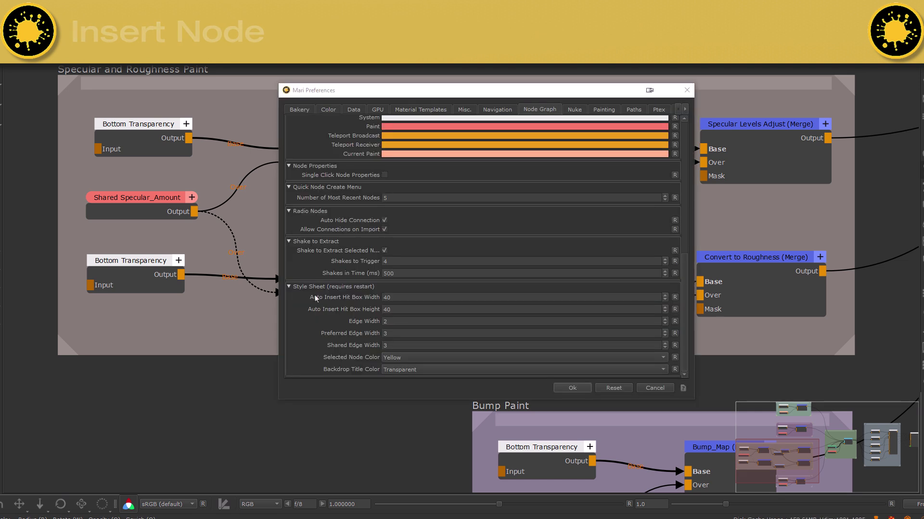
{"action": "left_click", "coordinate": [667, 299]}
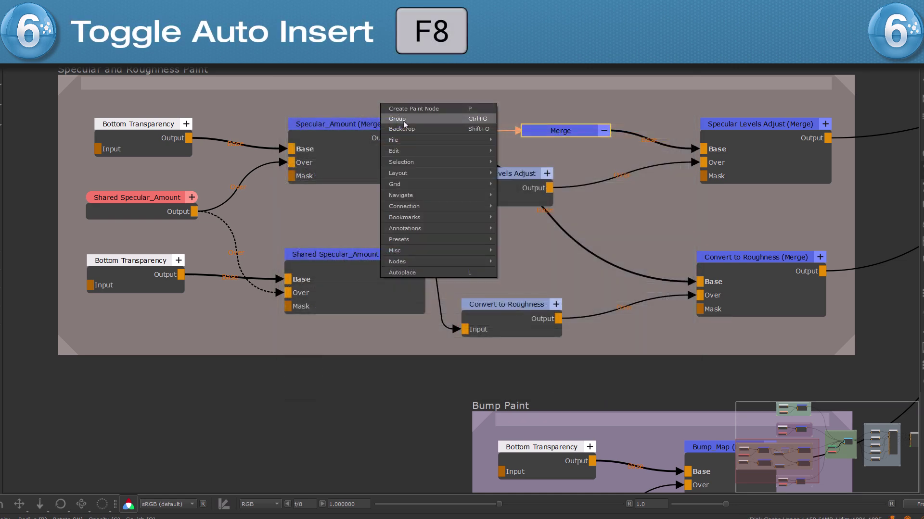
{"action": "mouse_move", "coordinate": [428, 207]}
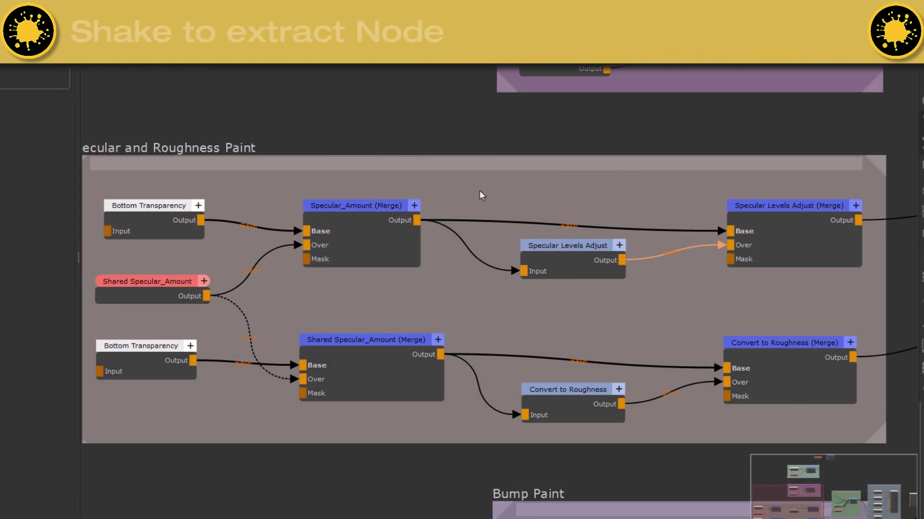
Shake Specular Levels Adjust free, disconnect its inputs, and disconnect all Specular_Amount (Merge) inputs and outputs.
{"action": "mouse_move", "coordinate": [560, 275]}
{"action": "left_mouse_down"}
{"action": "mouse_move", "coordinate": [544, 256]}
{"action": "mouse_move", "coordinate": [534, 321]}
{"action": "mouse_move", "coordinate": [542, 289]}
{"action": "left_mouse_up"}
{"action": "right_click", "coordinate": [228, 68]}
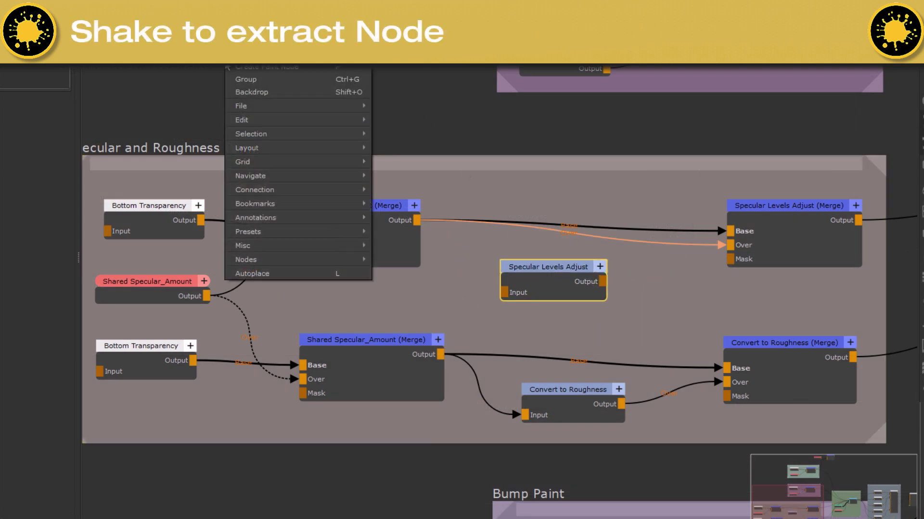
{"action": "mouse_move", "coordinate": [305, 190]}
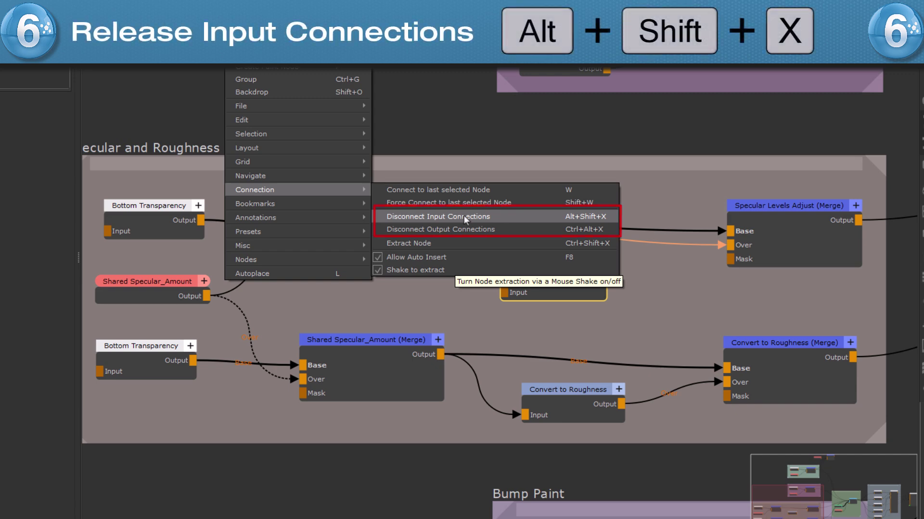
{"action": "left_click", "coordinate": [466, 217]}
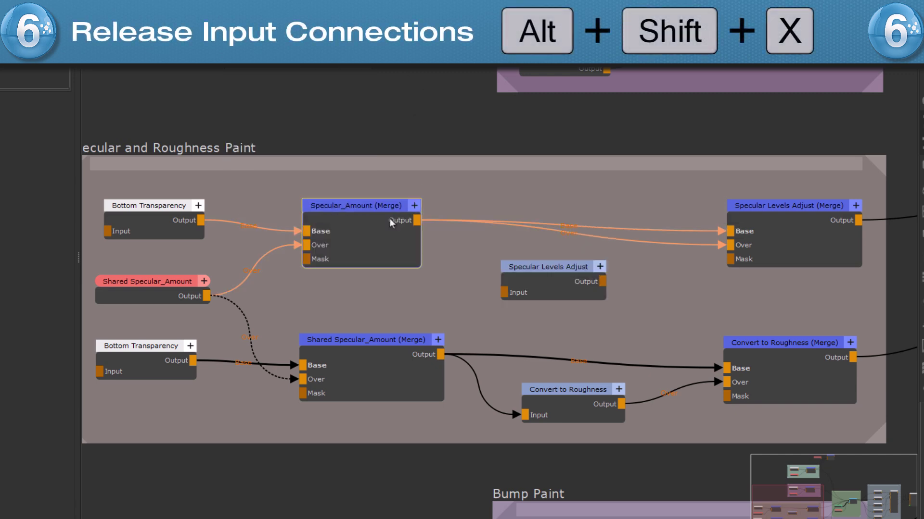
{"action": "key", "text": "alt+shift+x"}
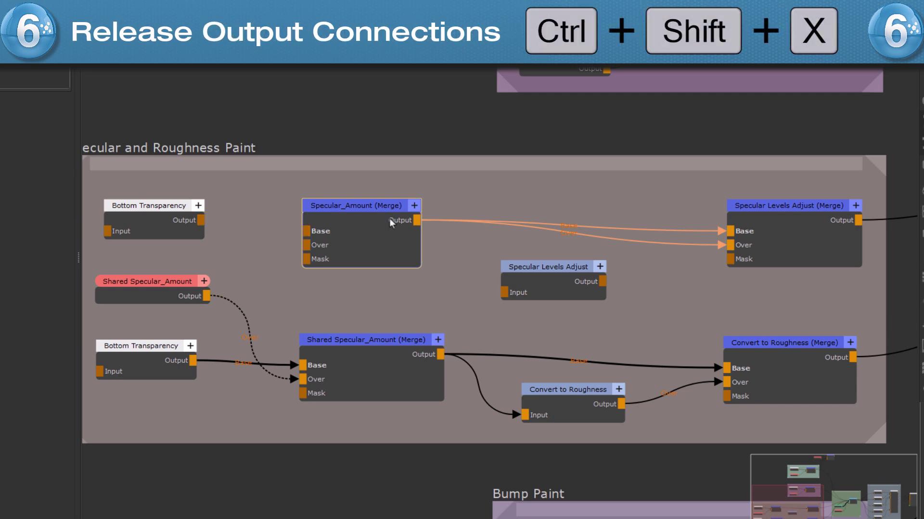
{"action": "key", "text": "ctrl+shift+x"}
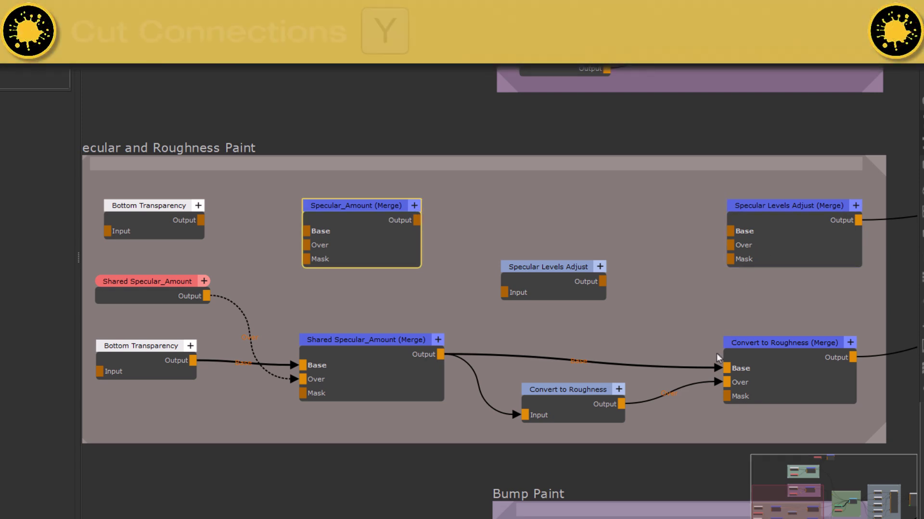
Slice through the remaining connections below the roughness nodes with the cut tool.
{"action": "middle_click_drag", "start_coordinate": [684, 441], "coordinate": [521, 483]}
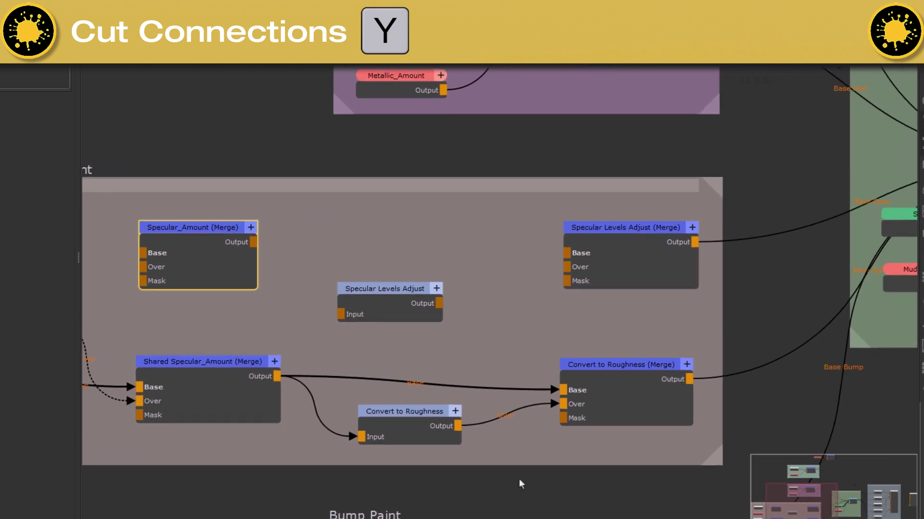
{"action": "key", "text": "y"}
{"action": "left_click_drag", "start_coordinate": [514, 480], "coordinate": [509, 68]}
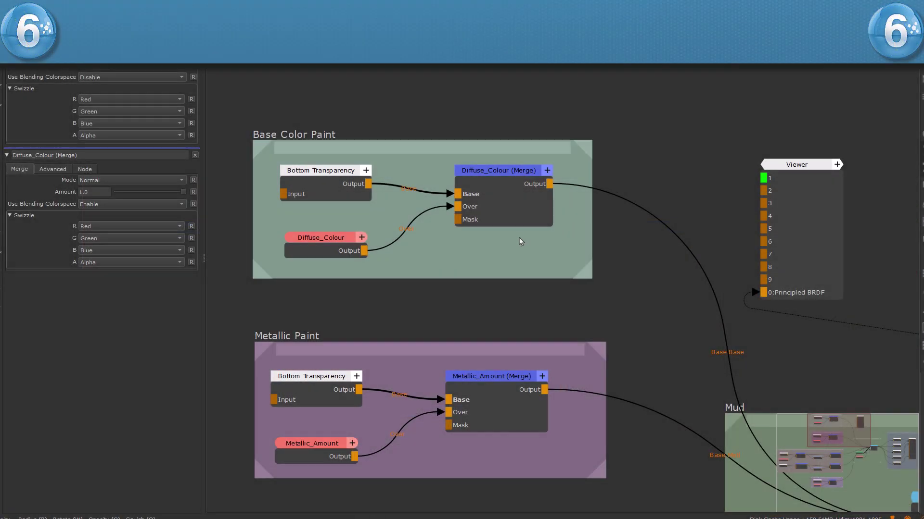
Step the selection through Bottom Transparency and Merge nodes, sending Diffuse_Colour to the viewer.
{"action": "key", "text": "e"}
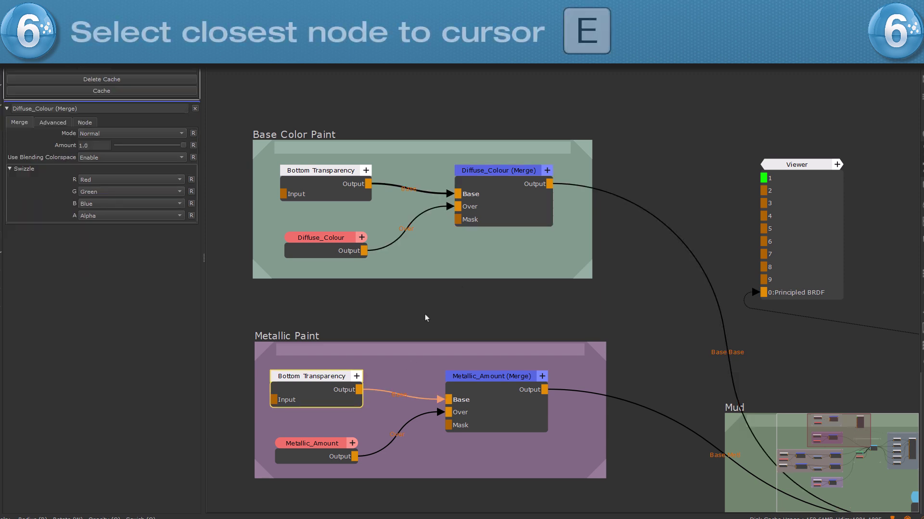
{"action": "key", "text": "e"}
{"action": "key", "text": "e"}
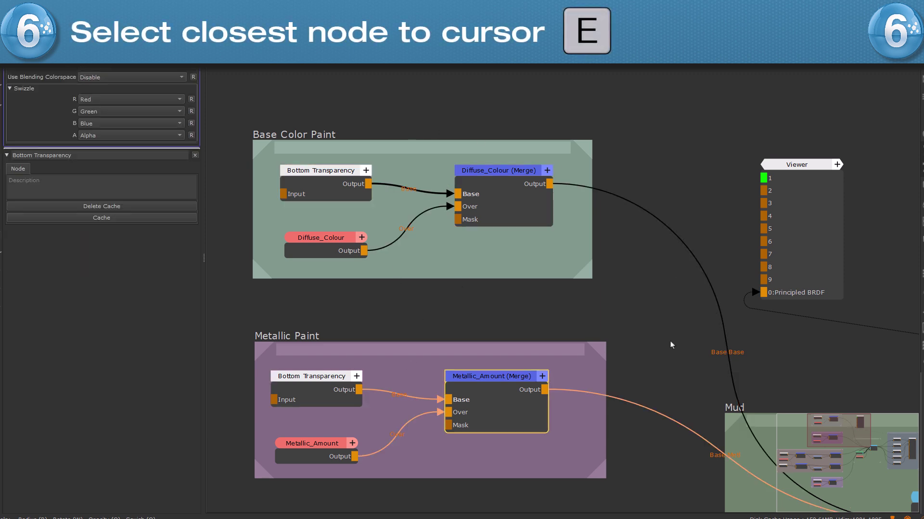
{"action": "key", "text": "e"}
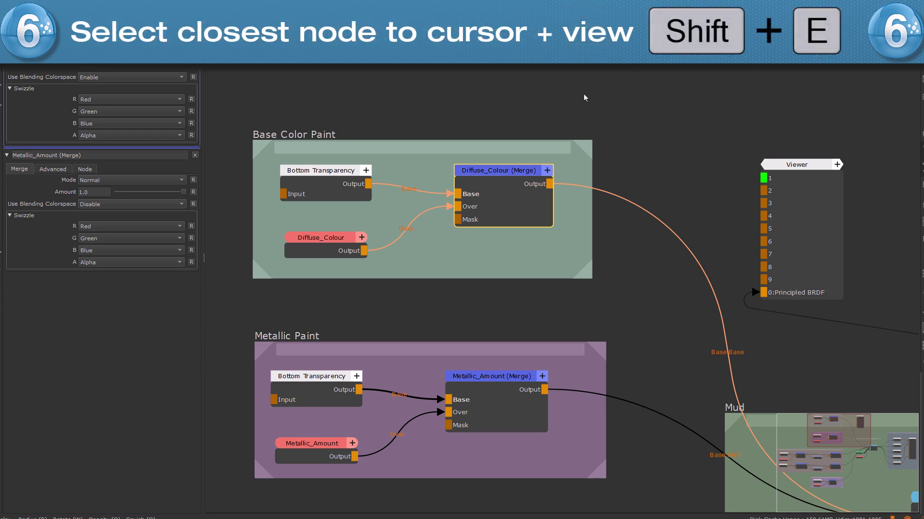
{"action": "key", "text": "shift+e"}
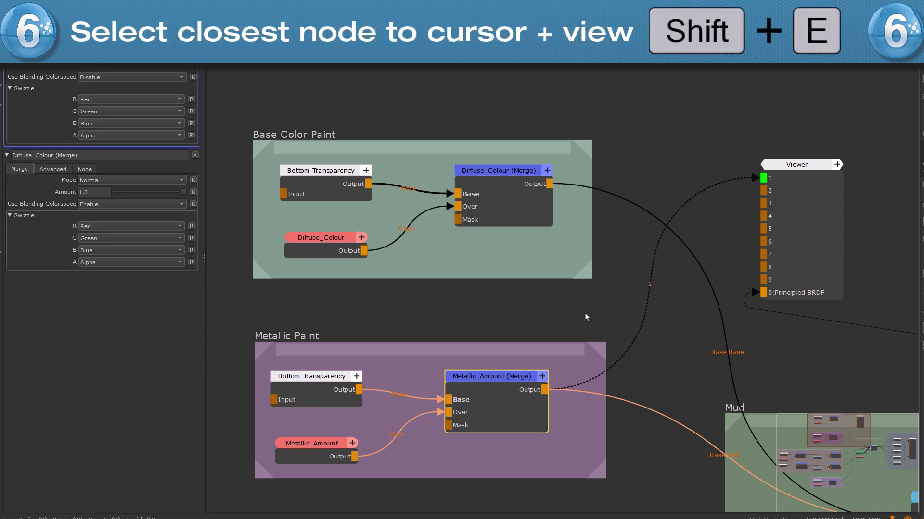
{"action": "key", "text": "shift+e"}
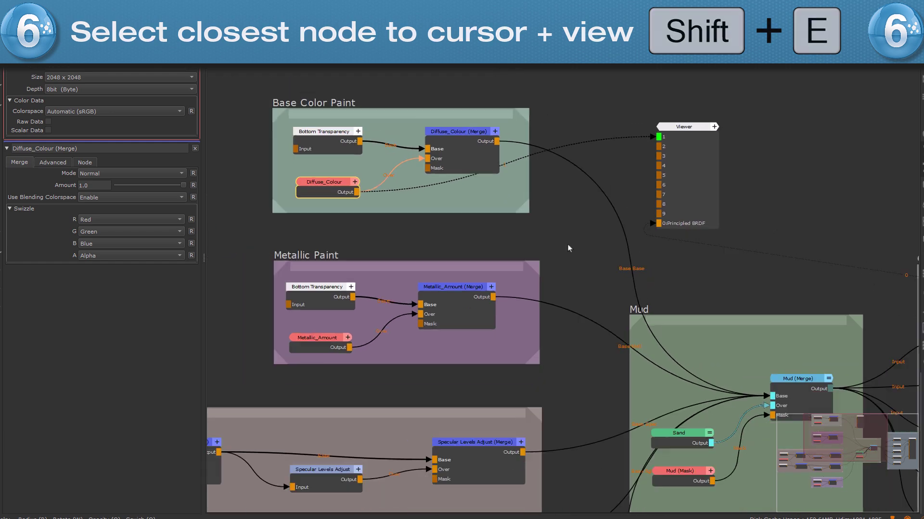
Select everything downstream of Diffuse_Colour (Merge) and move it slightly up-left as a group.
{"action": "key", "text": "ctrl+shift+Right"}
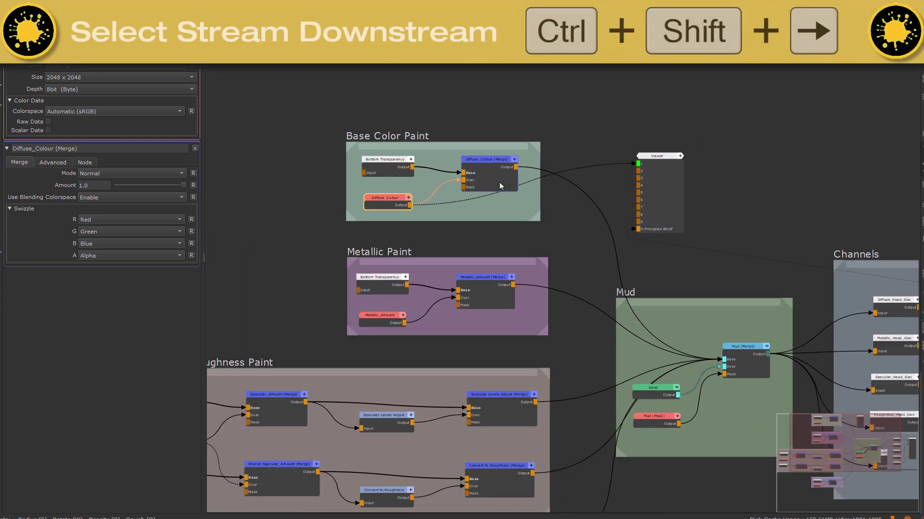
{"action": "key", "text": "ctrl+shift+Right"}
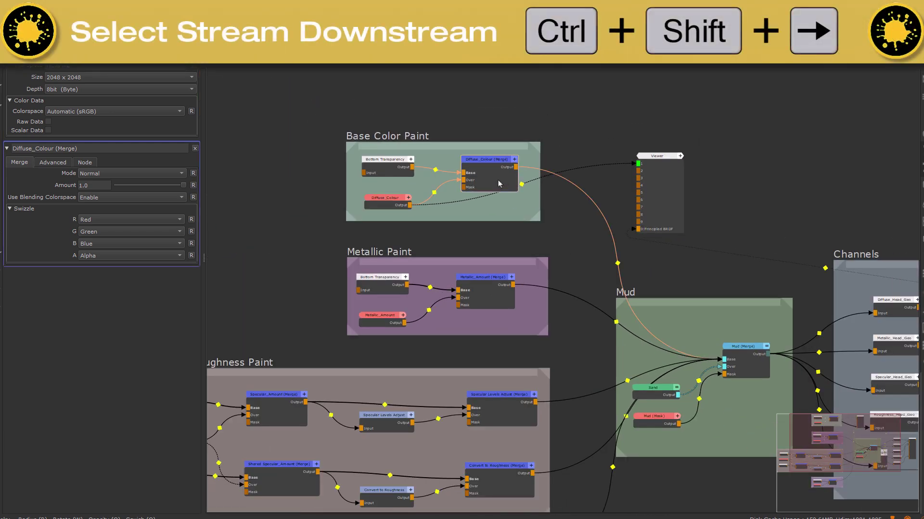
{"action": "key", "text": "ctrl+shift+Right"}
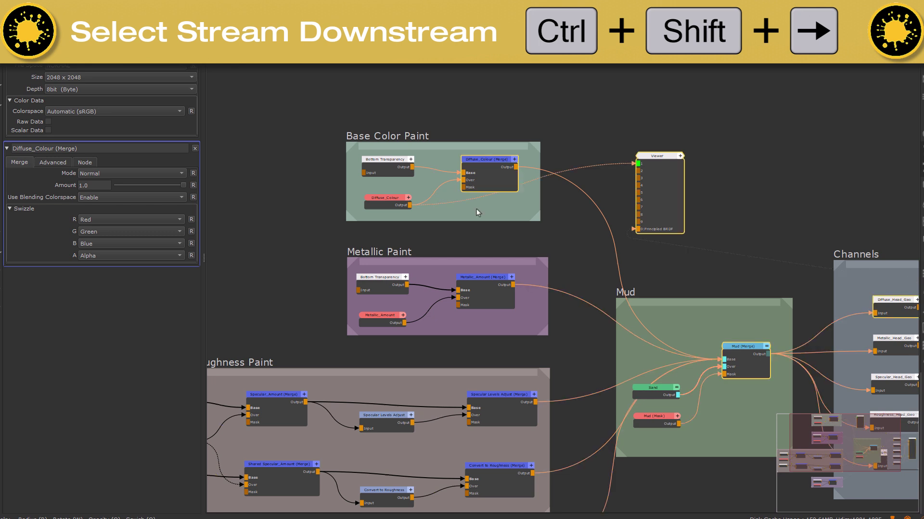
{"action": "mouse_move", "coordinate": [489, 187]}
{"action": "left_mouse_down"}
{"action": "mouse_move", "coordinate": [477, 188]}
{"action": "mouse_move", "coordinate": [484, 182]}
{"action": "left_mouse_up"}
{"action": "left_click", "coordinate": [582, 127]}
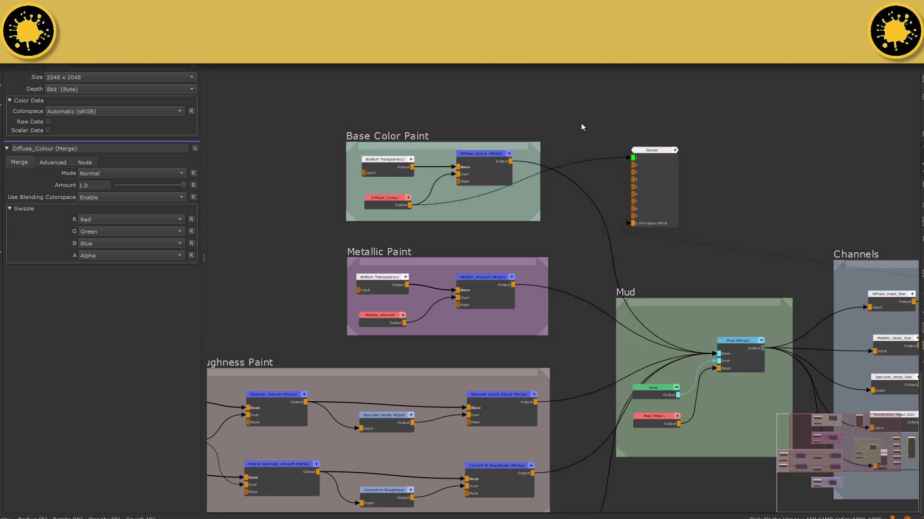
Select the nodes upstream of Diffuse_Head_Geo and shift them slightly right.
{"action": "middle_click_drag", "start_coordinate": [681, 141], "coordinate": [608, 118]}
{"action": "left_click", "coordinate": [811, 278]}
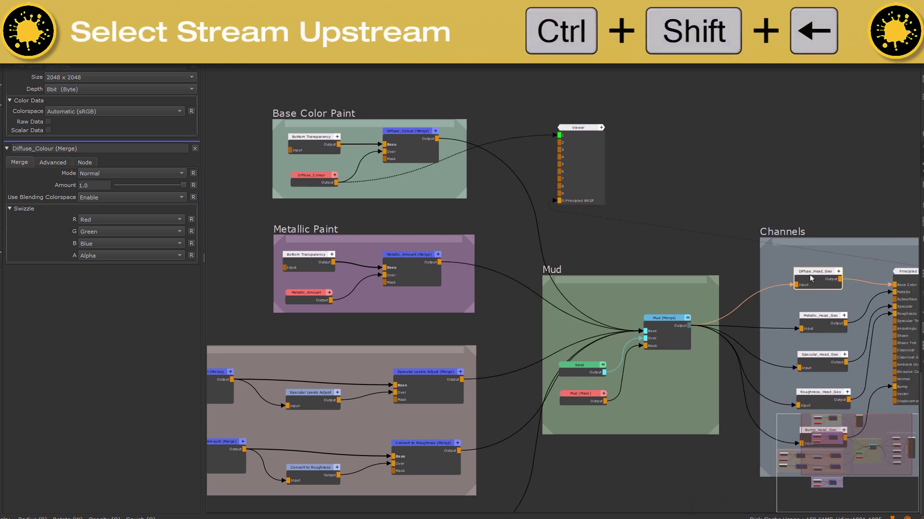
{"action": "key", "text": "ctrl+shift+Left"}
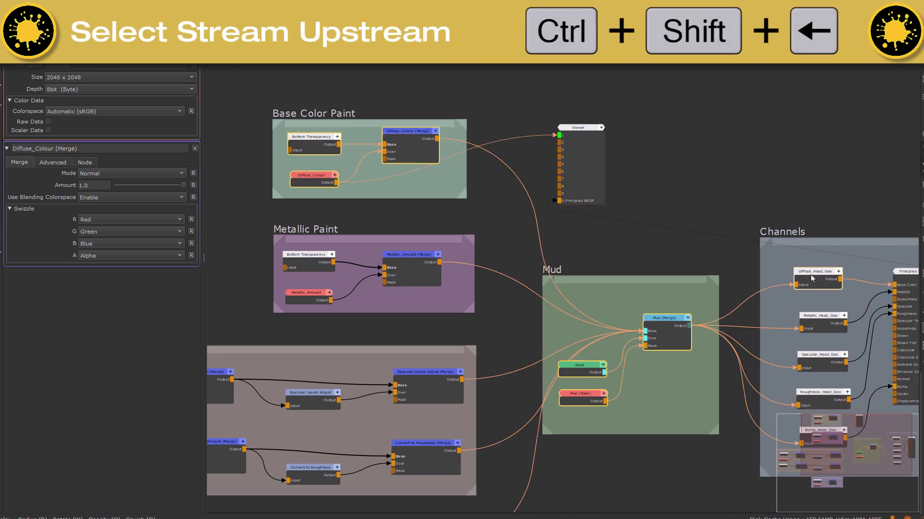
{"action": "mouse_move", "coordinate": [812, 278]}
{"action": "left_mouse_down"}
{"action": "mouse_move", "coordinate": [797, 276]}
{"action": "mouse_move", "coordinate": [838, 284]}
{"action": "mouse_move", "coordinate": [825, 278]}
{"action": "left_mouse_up"}
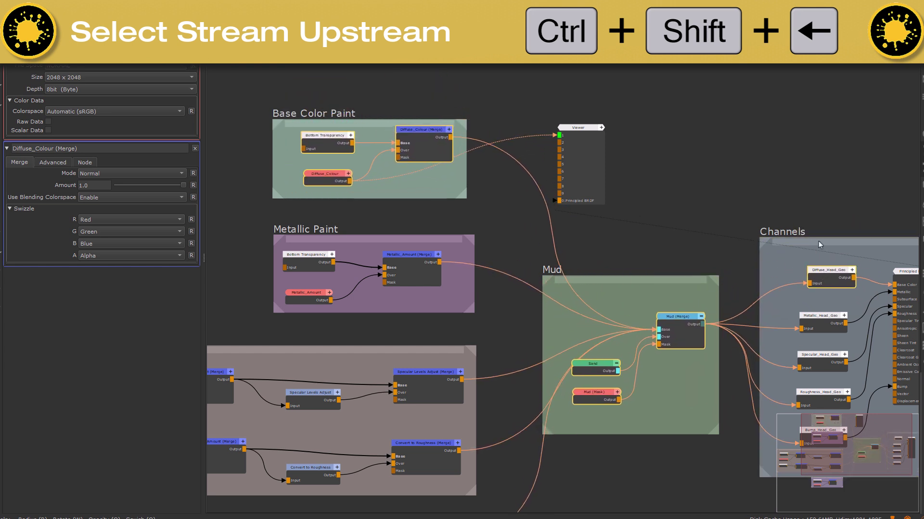
{"action": "left_click", "coordinate": [821, 210]}
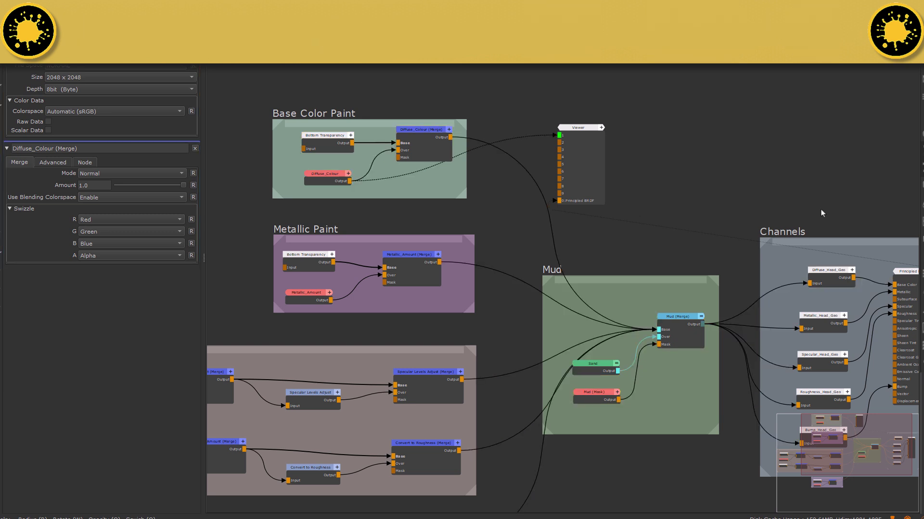
{"action": "left_click", "coordinate": [829, 277]}
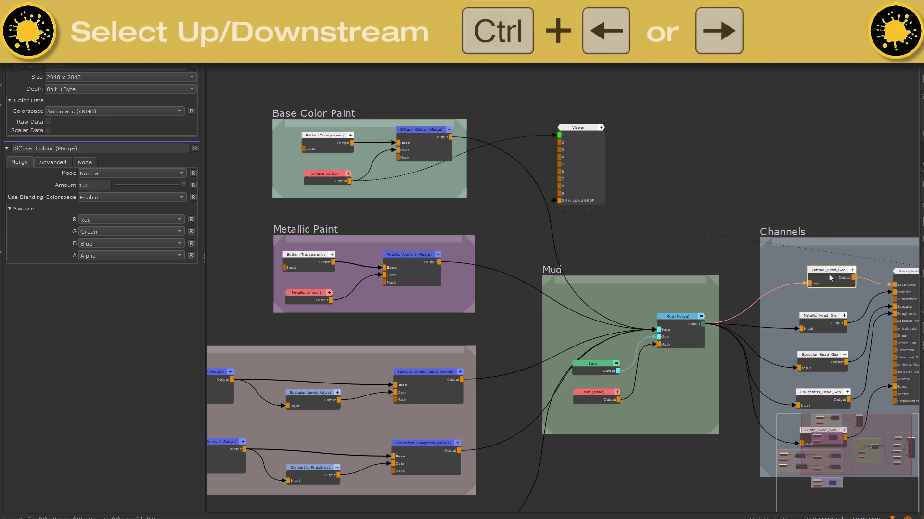
{"action": "key", "text": "ctrl+Left"}
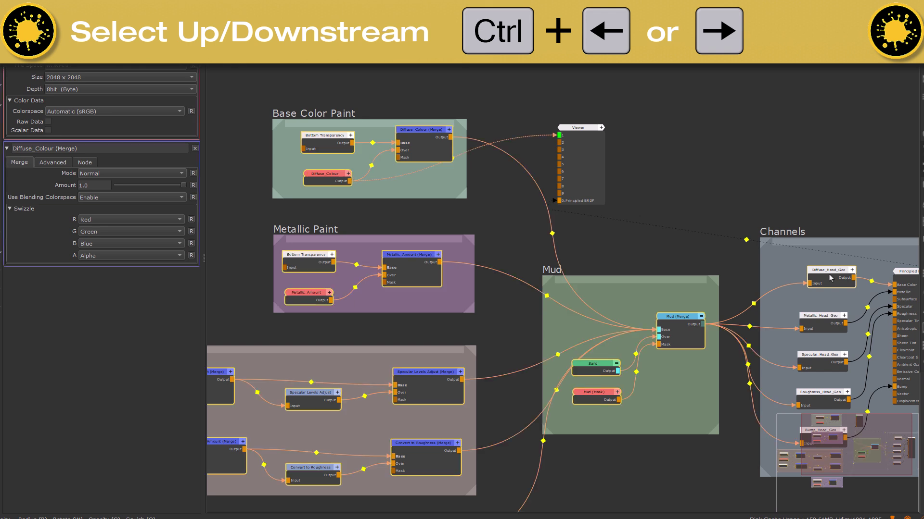
{"action": "mouse_move", "coordinate": [830, 278]}
{"action": "left_mouse_down"}
{"action": "mouse_move", "coordinate": [835, 257]}
{"action": "mouse_move", "coordinate": [813, 269]}
{"action": "mouse_move", "coordinate": [832, 284]}
{"action": "mouse_move", "coordinate": [824, 276]}
{"action": "left_mouse_up"}
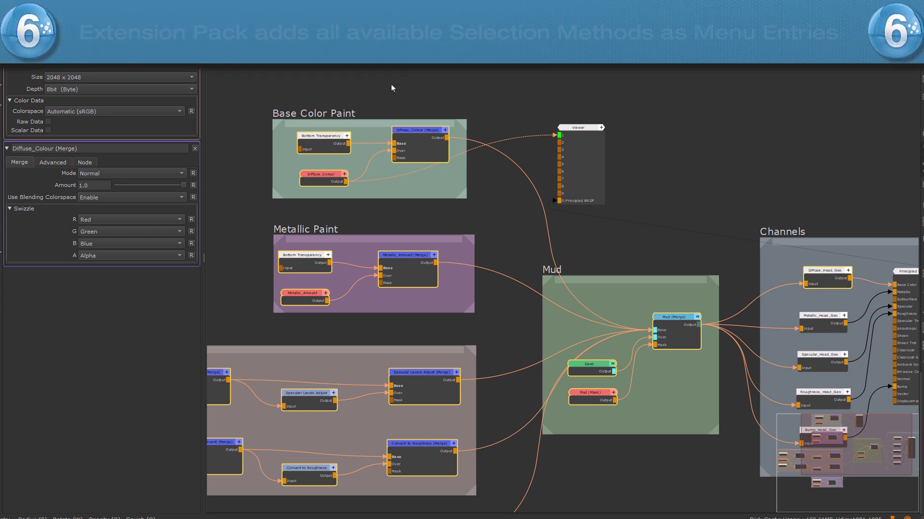
Browse the Selection menu and select the Specular_Amount, Bottom Transparency and Specular Levels Adjust nodes.
{"action": "right_click", "coordinate": [387, 70]}
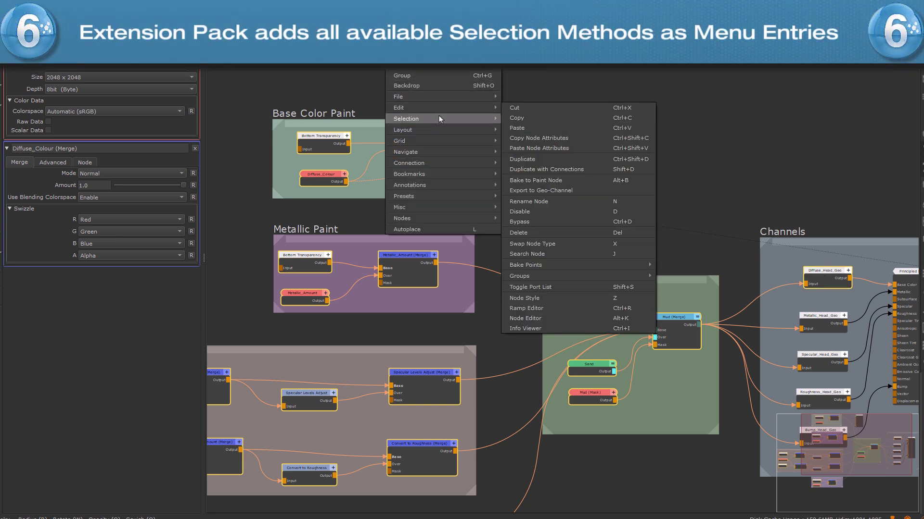
{"action": "mouse_move", "coordinate": [440, 119]}
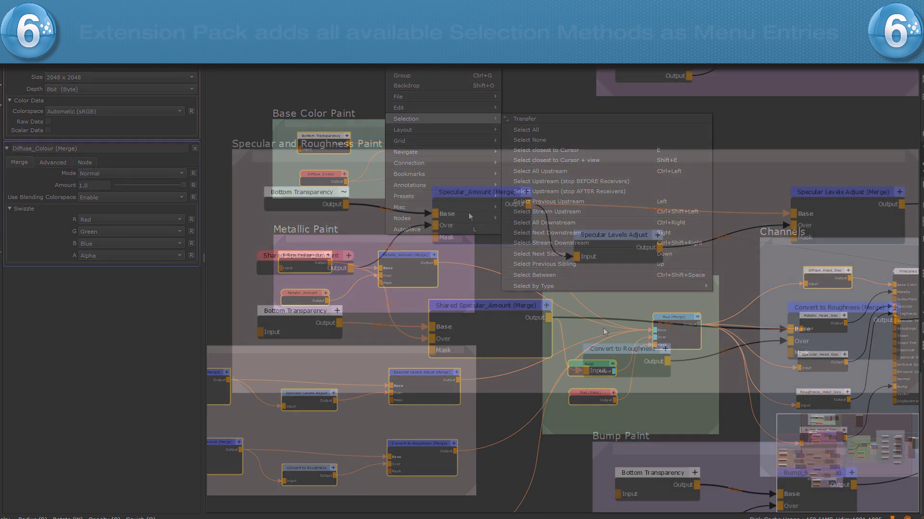
{"action": "left_click", "coordinate": [469, 209]}
{"action": "left_click", "coordinate": [490, 310]}
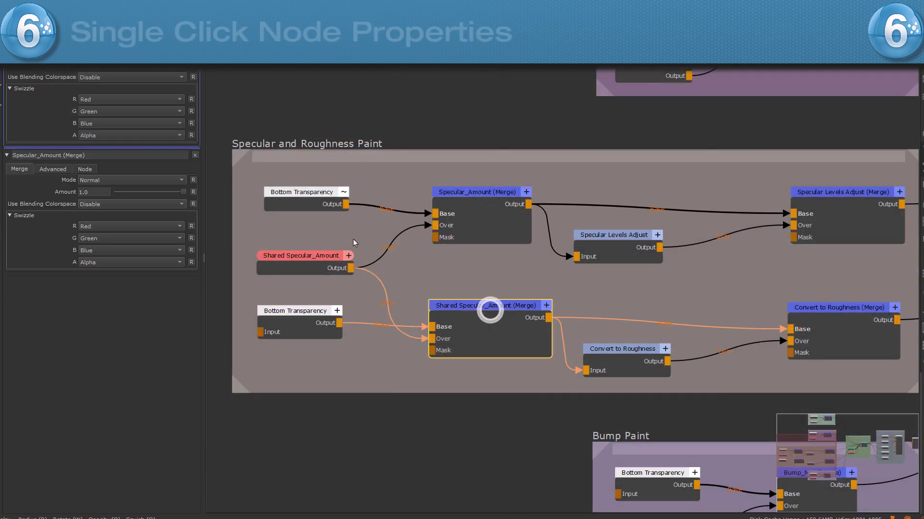
{"action": "left_click", "coordinate": [320, 201]}
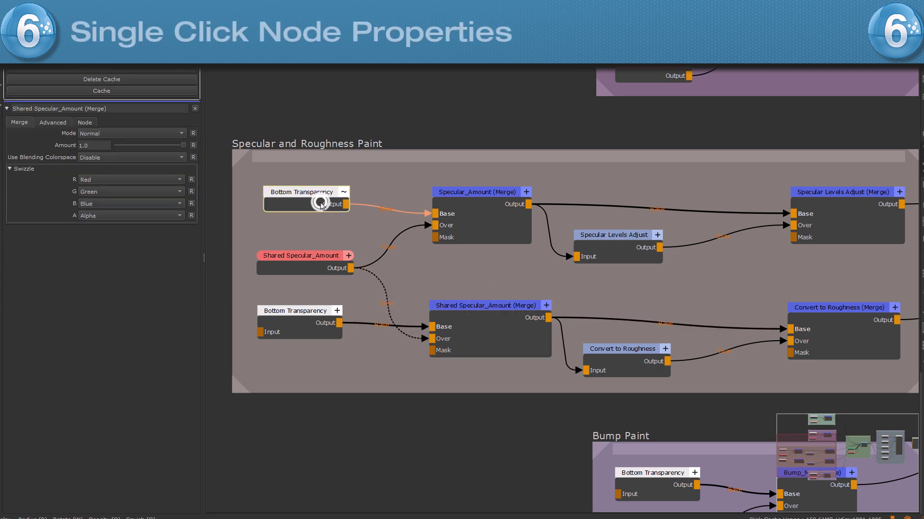
{"action": "left_click", "coordinate": [320, 259]}
{"action": "left_click", "coordinate": [867, 221]}
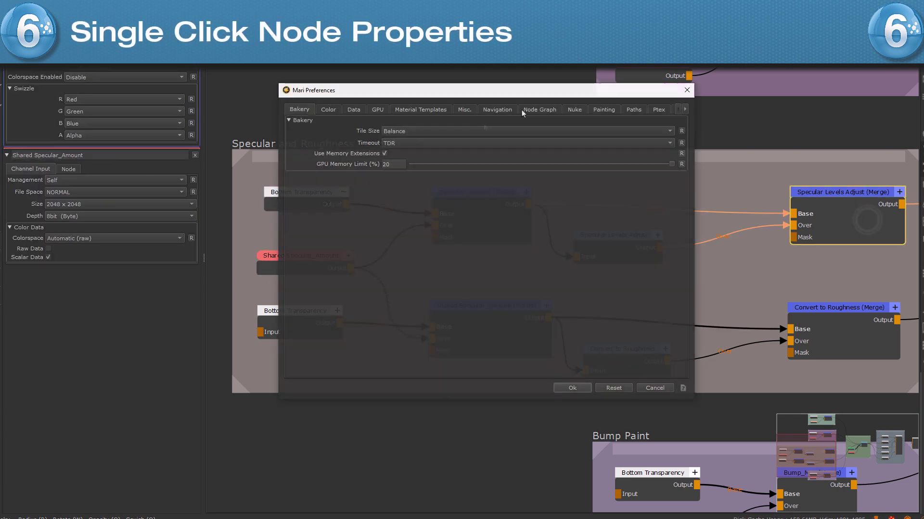
Enable Single Click Node Properties in Node Graph preferences, then single-click three nodes to view their properties.
{"action": "left_click", "coordinate": [523, 109]}
{"action": "scroll", "coordinate": [558, 260], "scroll_direction": "down", "scroll_amount": 8}
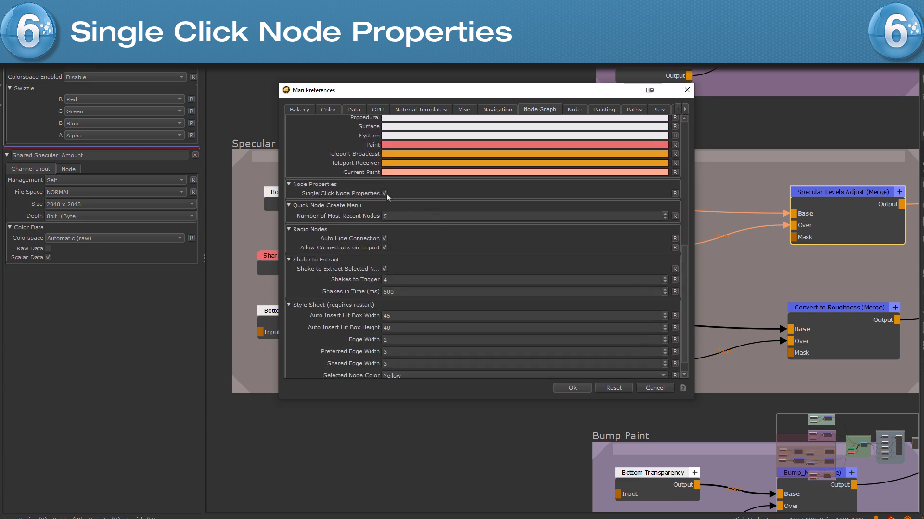
{"action": "left_click", "coordinate": [572, 388]}
{"action": "left_click", "coordinate": [329, 328]}
{"action": "left_click", "coordinate": [457, 227]}
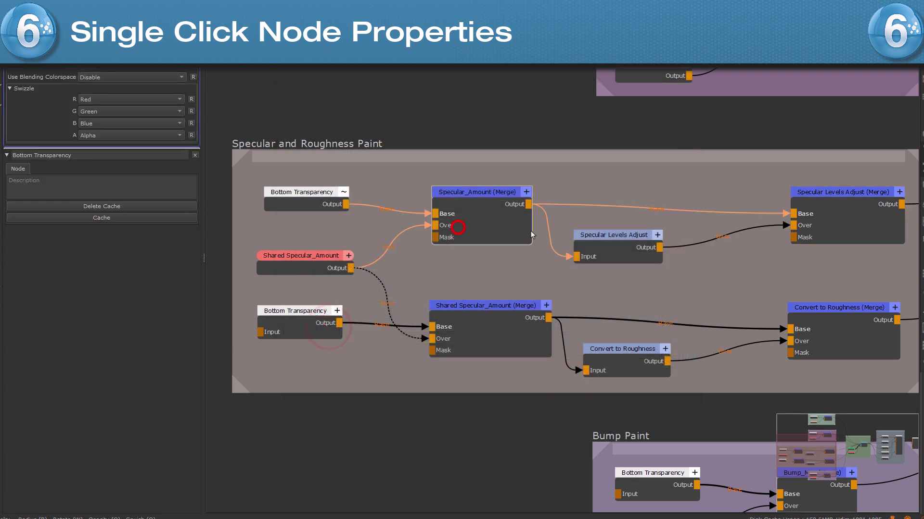
{"action": "left_click", "coordinate": [625, 238]}
Rename the first Paint node to Diffuse.
{"action": "left_click", "coordinate": [835, 202]}
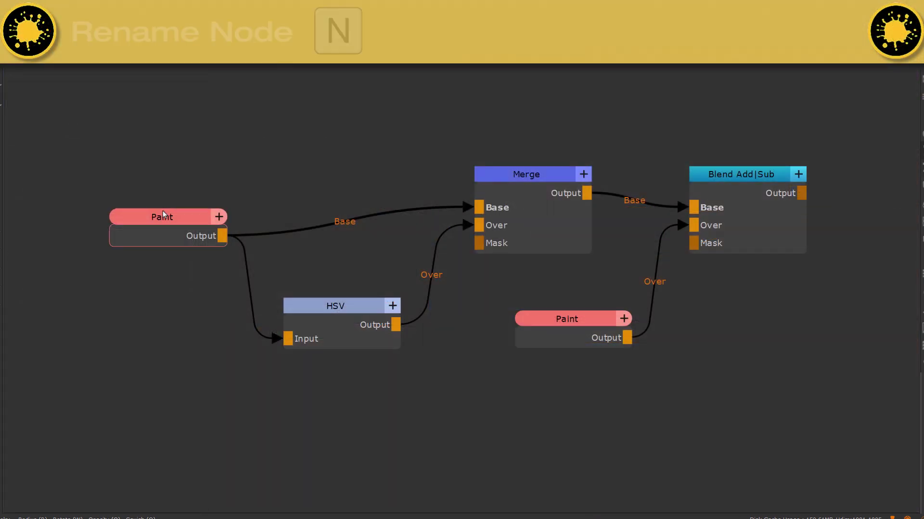
{"action": "left_click", "coordinate": [162, 217]}
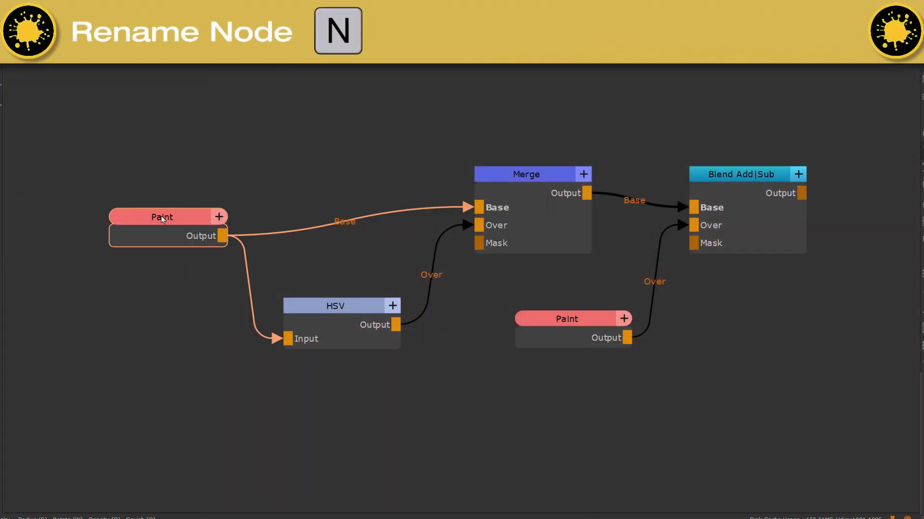
{"action": "key", "text": "n"}
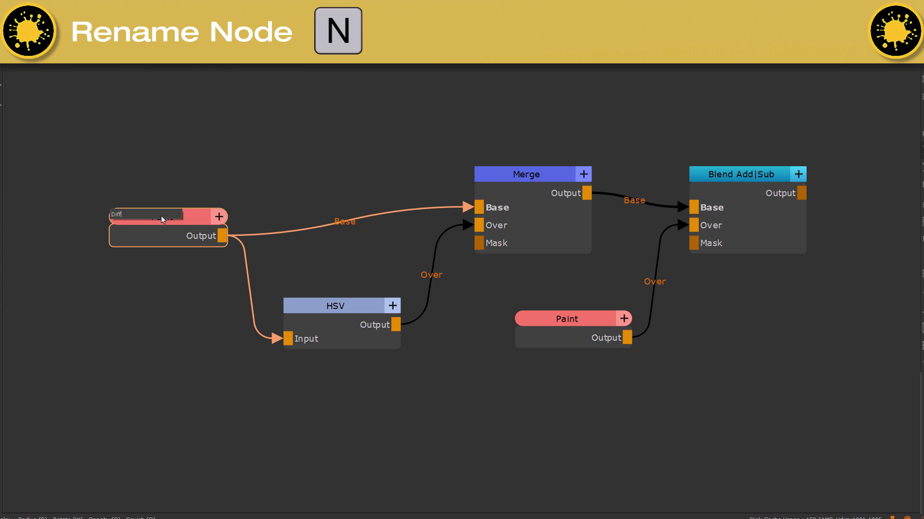
{"action": "key", "text": "Return"}
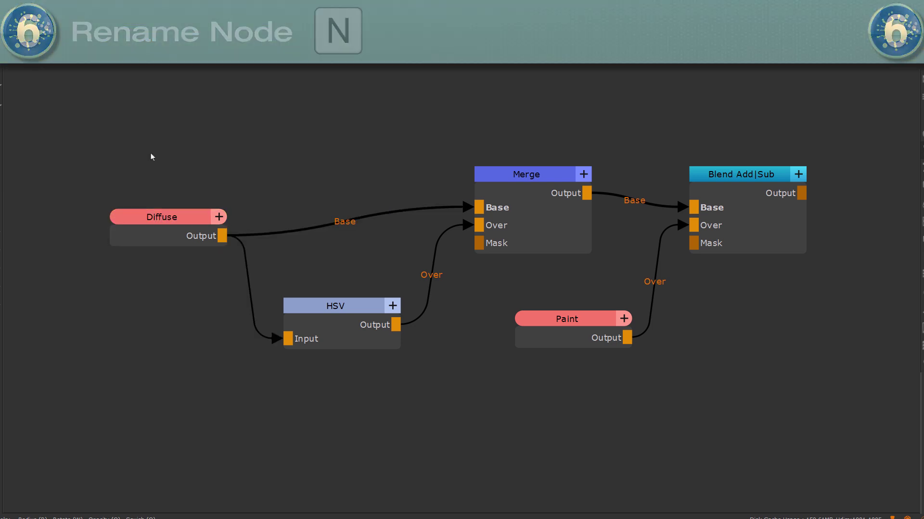
Select all nodes and Smart Rename them after Diffuse from the radial menu.
{"action": "left_click_drag", "start_coordinate": [150, 149], "coordinate": [735, 380]}
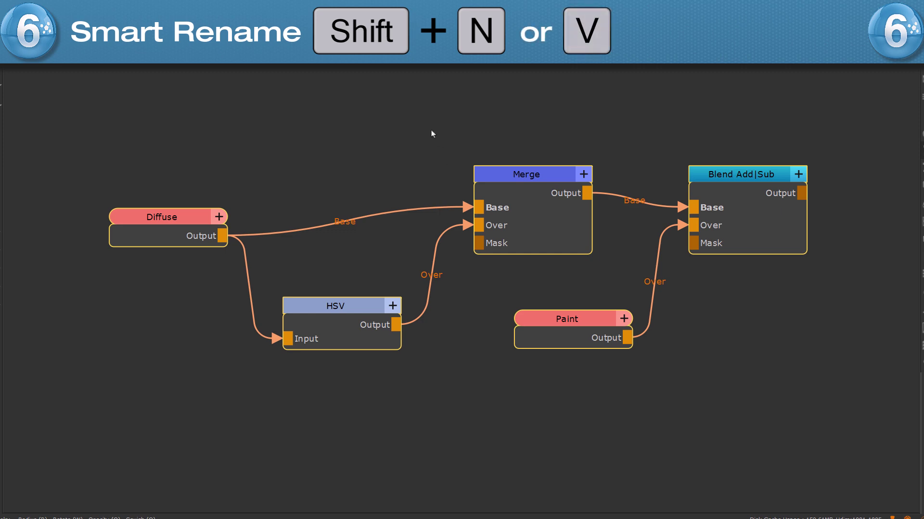
{"action": "key", "text": "v"}
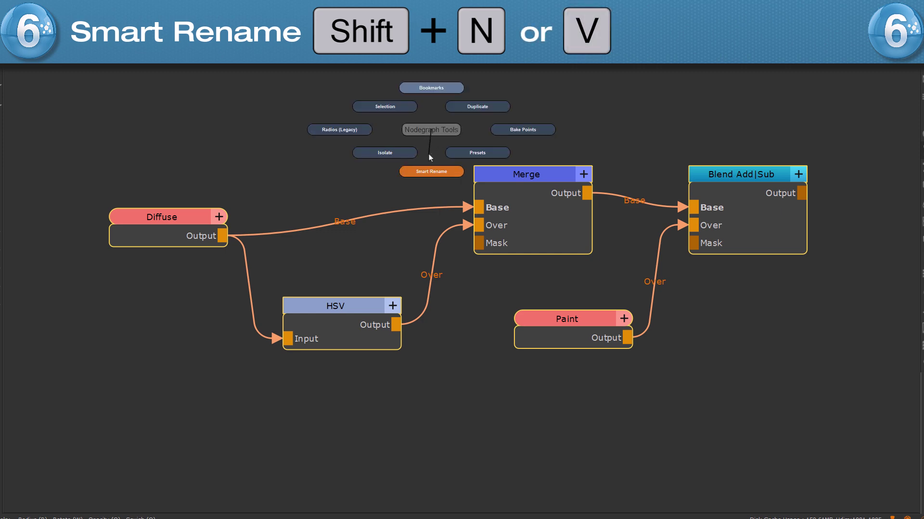
{"action": "left_click", "coordinate": [431, 172]}
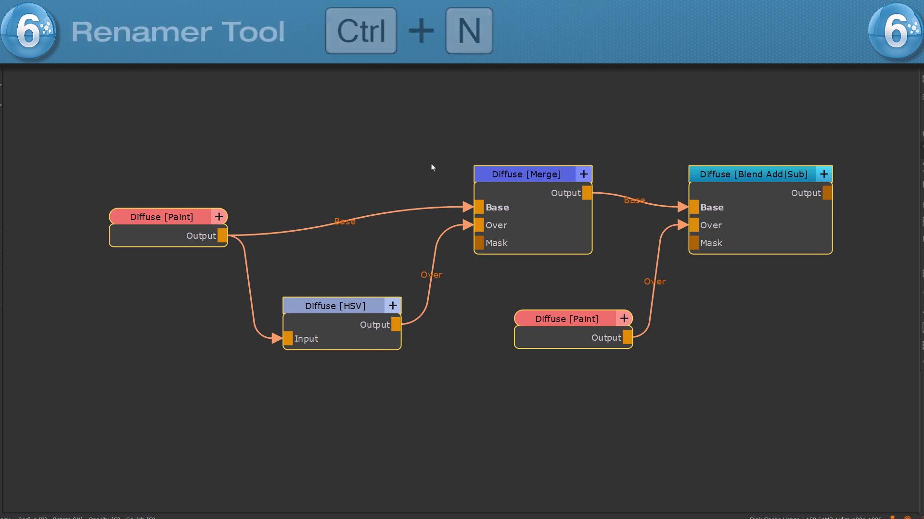
Add the prefix 'Skin ' to all selected node names with the batch rename tool.
{"action": "key", "text": "ctrl+n"}
{"action": "type", "text": "Skin"}
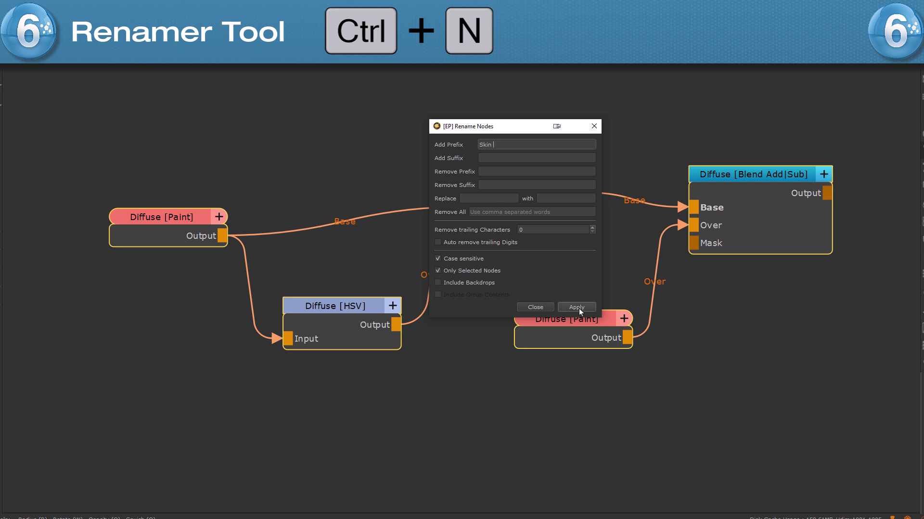
{"action": "left_click", "coordinate": [577, 307]}
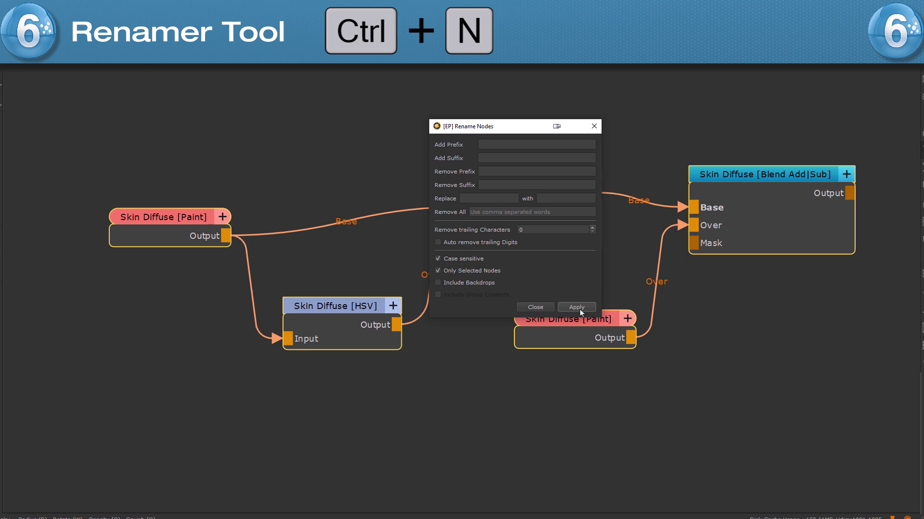
{"action": "left_click", "coordinate": [557, 421]}
{"action": "left_click", "coordinate": [505, 201]}
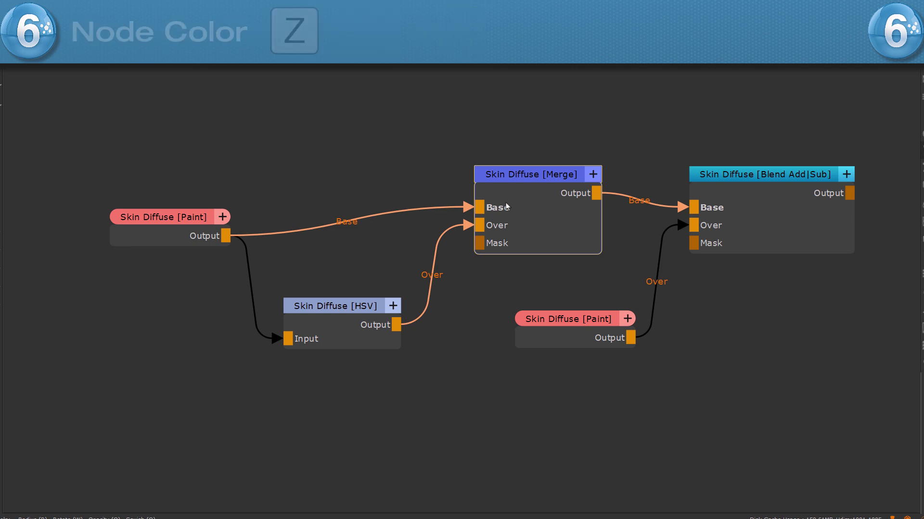
Colour the Skin Diffuse [Merge] node's header purple.
{"action": "key", "text": "z"}
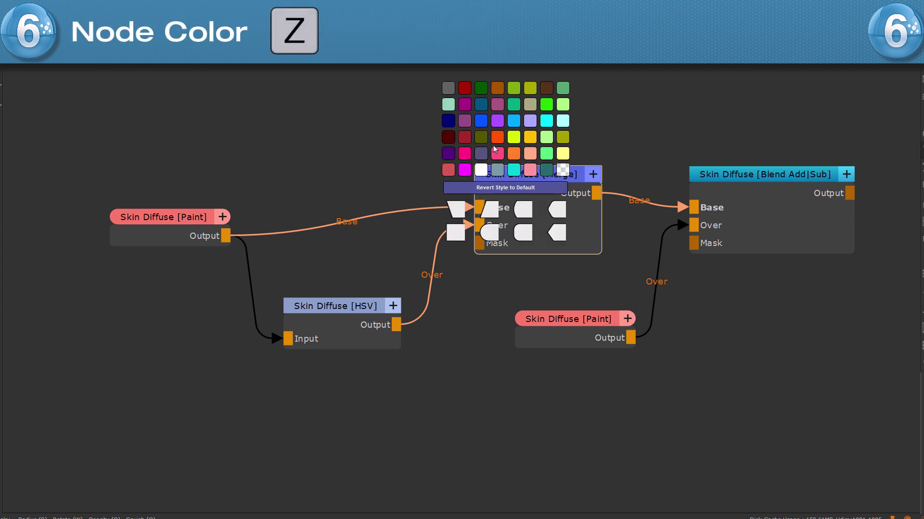
{"action": "left_click", "coordinate": [468, 121]}
{"action": "left_click", "coordinate": [463, 122]}
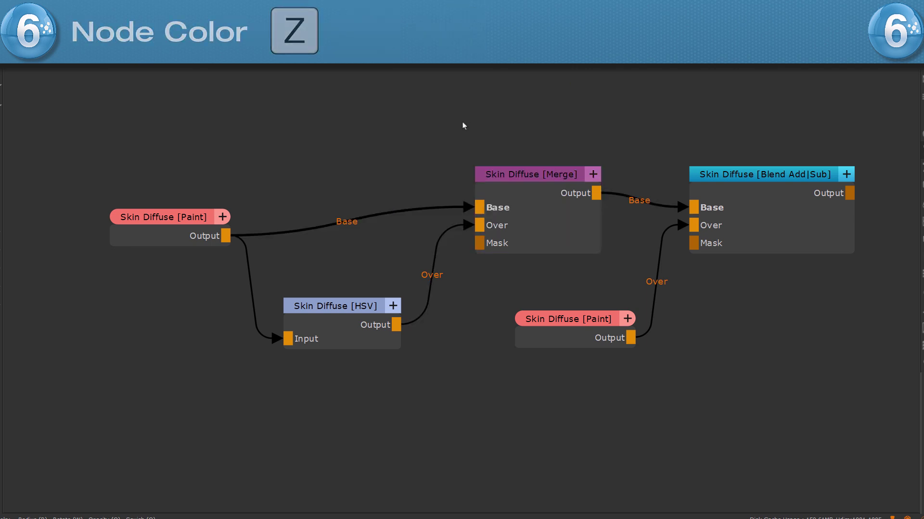
Wrap all the nodes in a backdrop and colour it red.
{"action": "left_click_drag", "start_coordinate": [86, 106], "coordinate": [812, 384]}
{"action": "key", "text": "shift+o"}
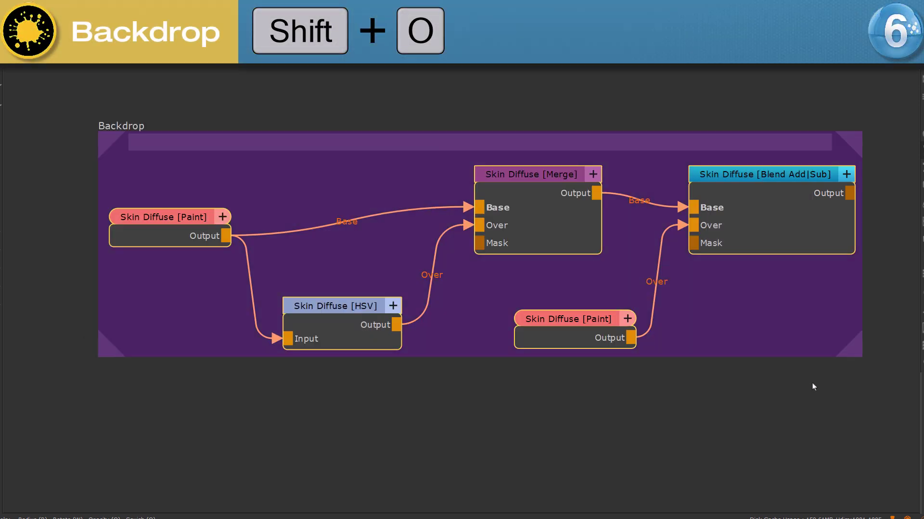
{"action": "left_click", "coordinate": [257, 155]}
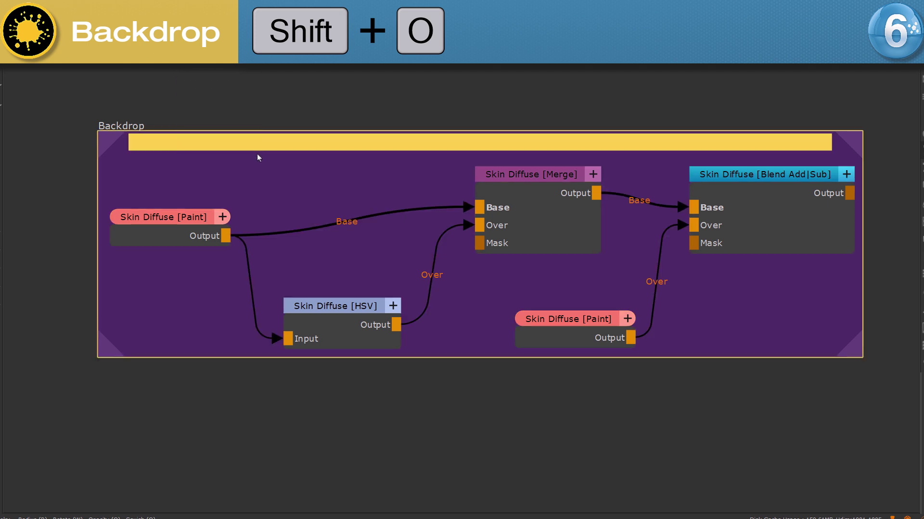
{"action": "right_click", "coordinate": [339, 258]}
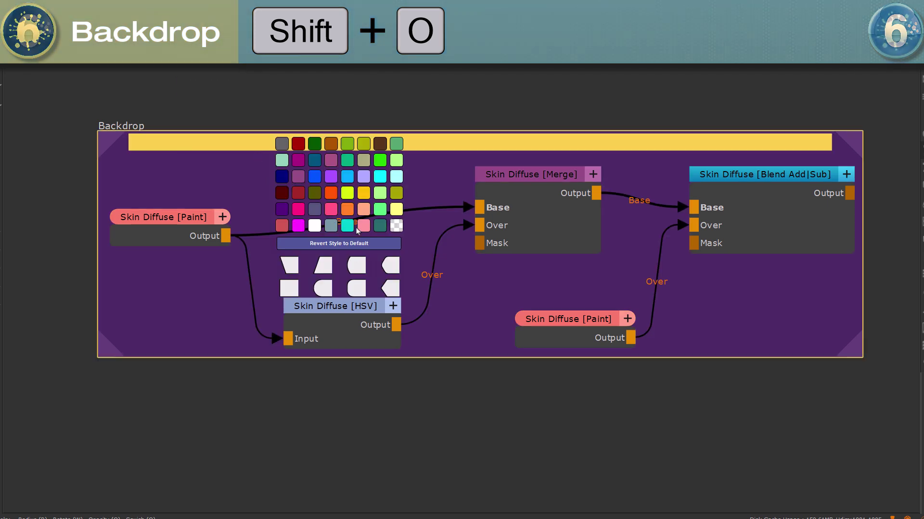
{"action": "left_click", "coordinate": [284, 228]}
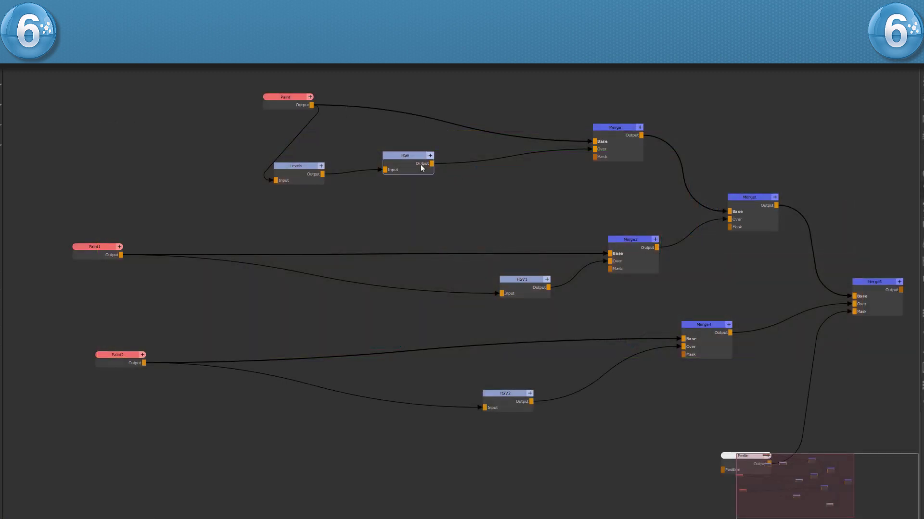
Align HSV1 and HSV2 with the HSV node.
{"action": "left_click", "coordinate": [420, 167]}
{"action": "left_click", "coordinate": [513, 292], "text": "shift"}
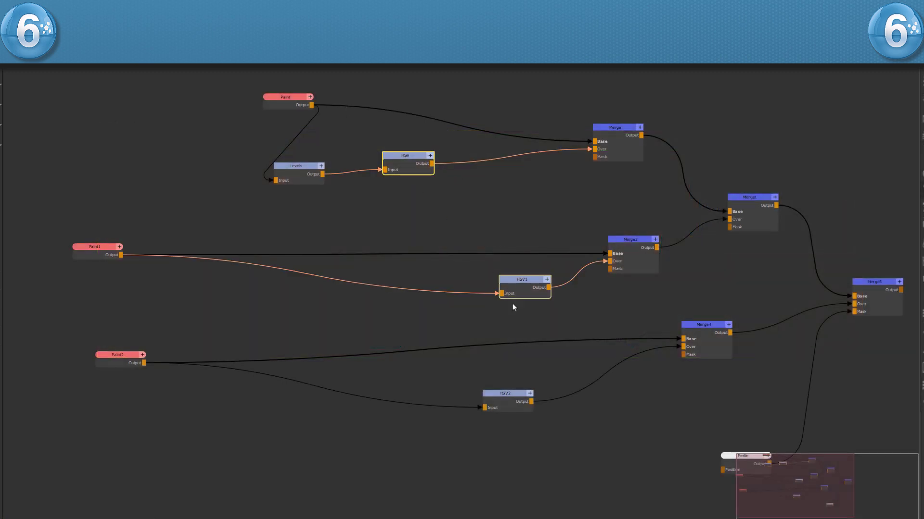
{"action": "left_click", "coordinate": [510, 406], "text": "shift"}
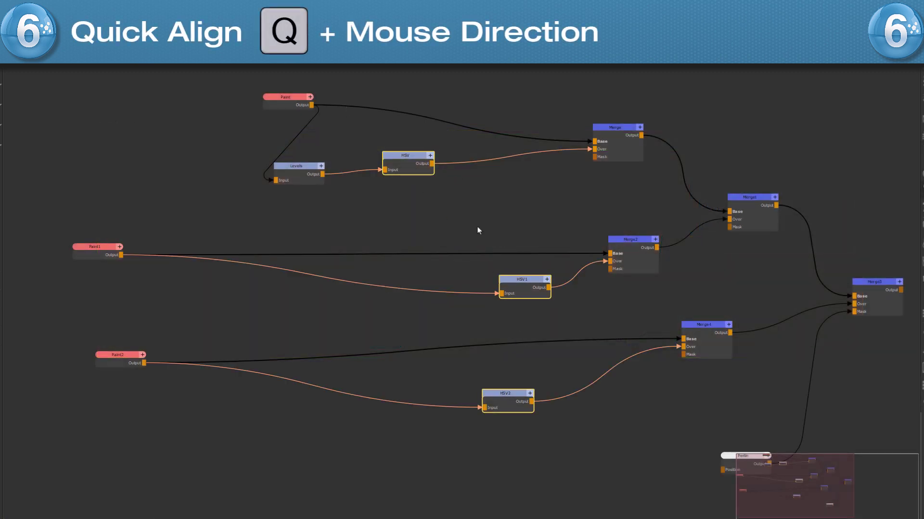
{"action": "key", "text": "q"}
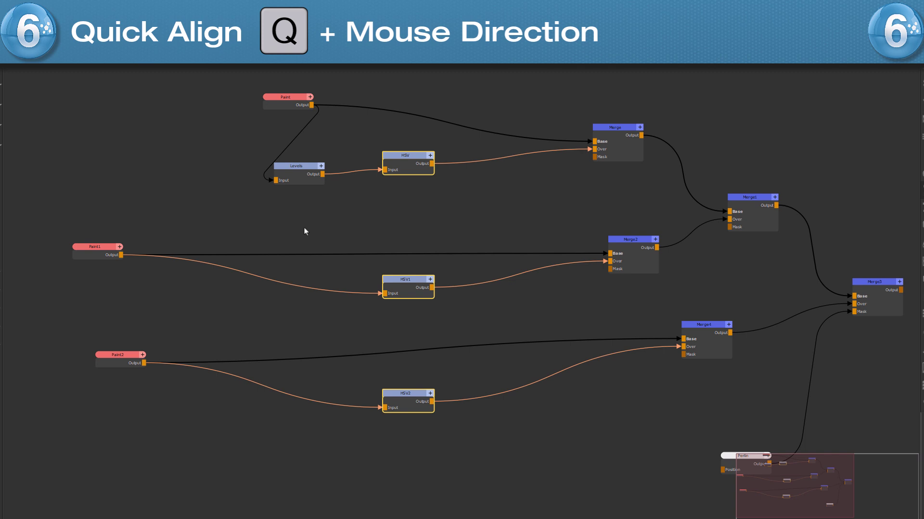
{"action": "left_click", "coordinate": [243, 165]}
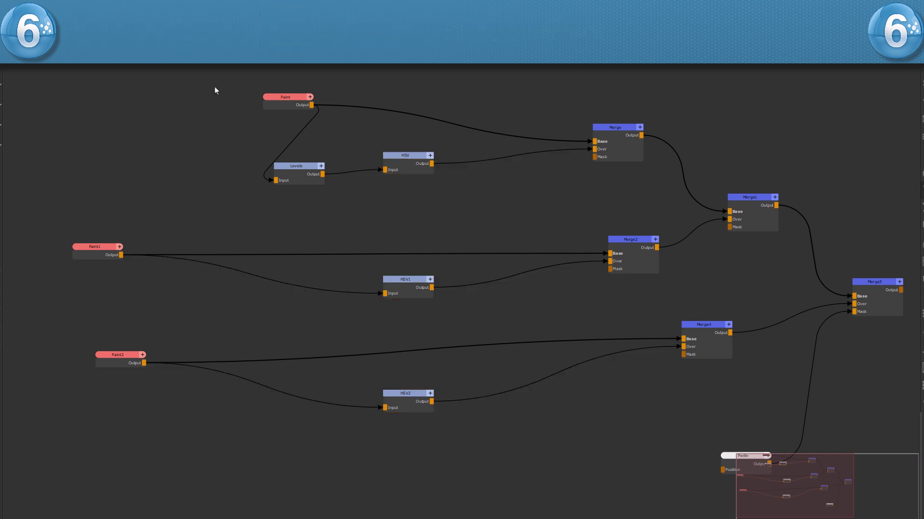
Space Levels and HSV evenly between Paint and Merge.
{"action": "mouse_move", "coordinate": [214, 86]}
{"action": "left_mouse_down"}
{"action": "mouse_move", "coordinate": [306, 125]}
{"action": "mouse_move", "coordinate": [608, 209]}
{"action": "left_mouse_up"}
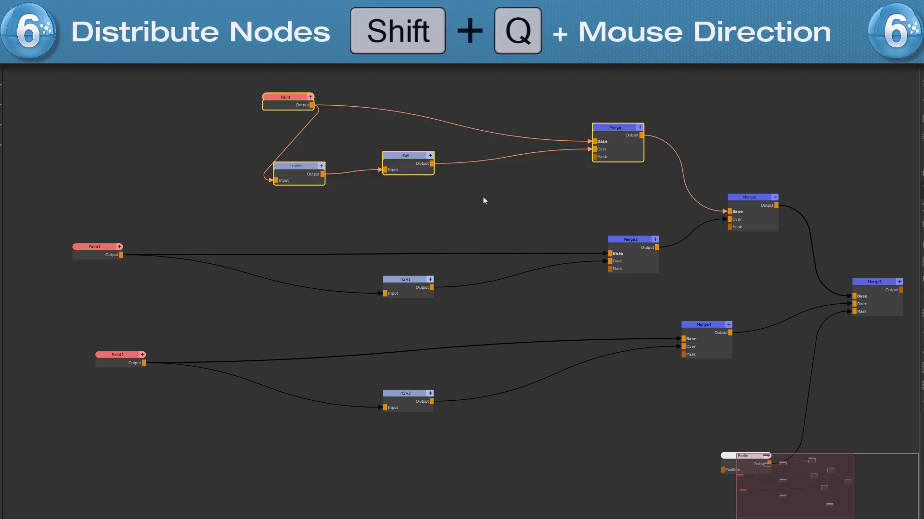
{"action": "key", "text": "shift+q"}
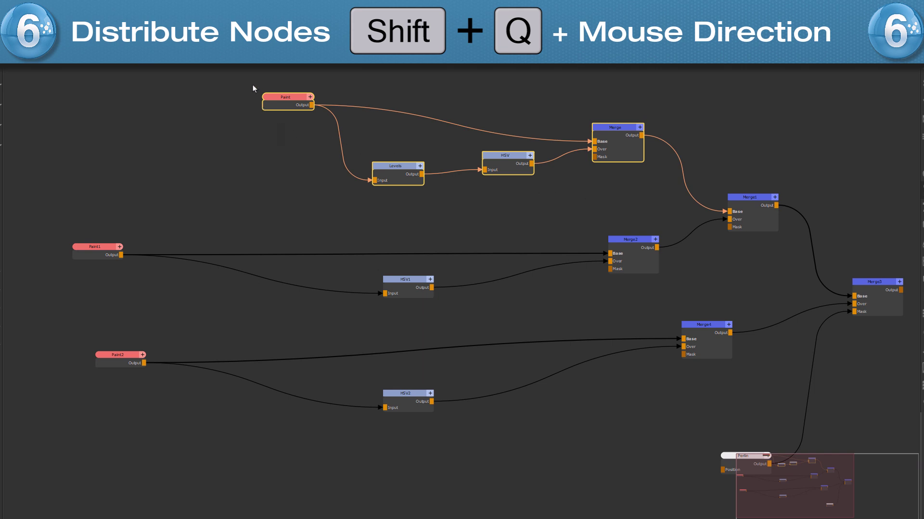
{"action": "key", "text": "shift+q"}
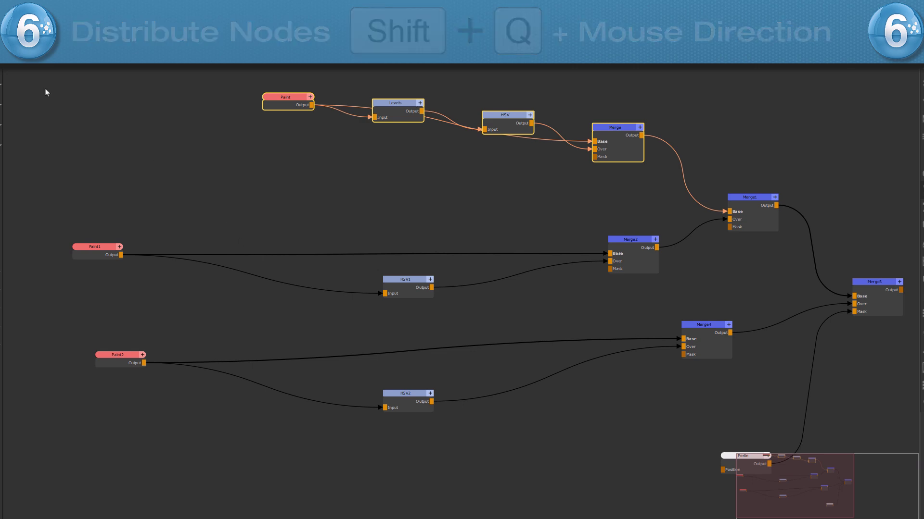
Pack the input chains closely beside their Merge nodes.
{"action": "mouse_move", "coordinate": [45, 87]}
{"action": "left_mouse_down"}
{"action": "mouse_move", "coordinate": [301, 308]}
{"action": "mouse_move", "coordinate": [697, 474]}
{"action": "left_mouse_up"}
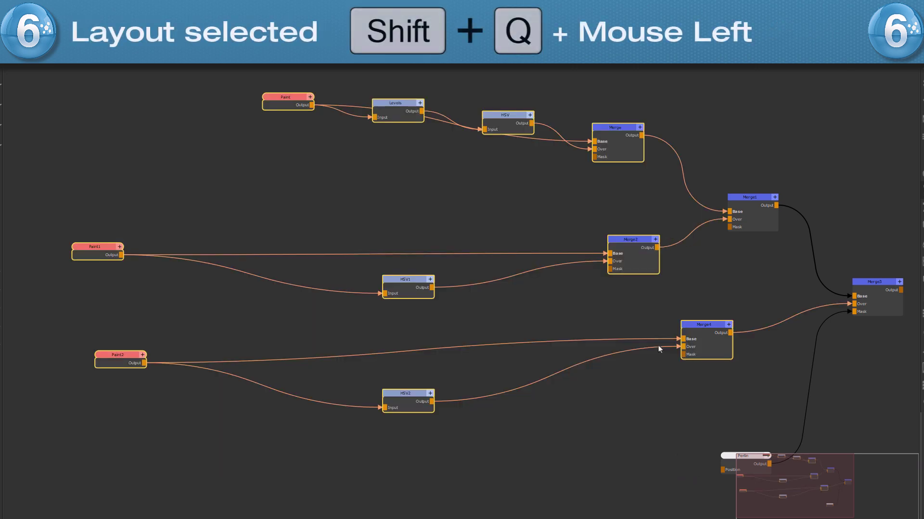
{"action": "key", "text": "shift+q"}
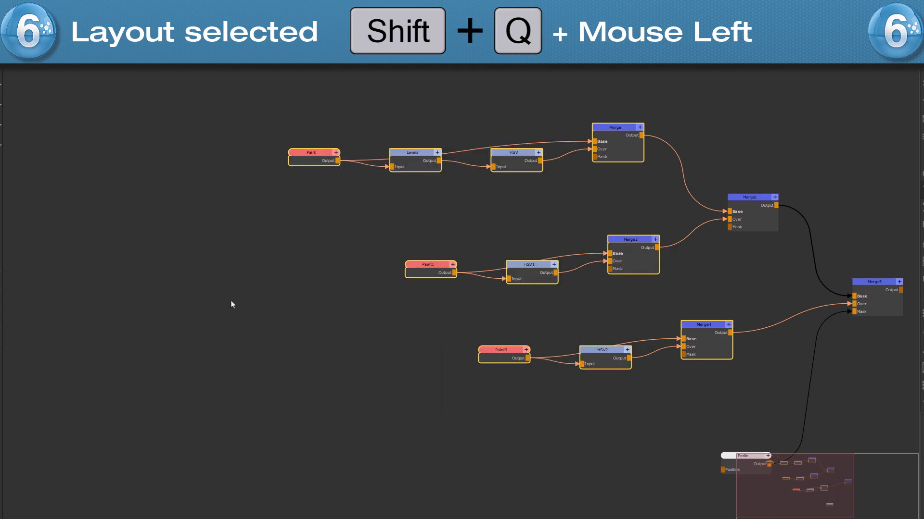
{"action": "left_click", "coordinate": [869, 311]}
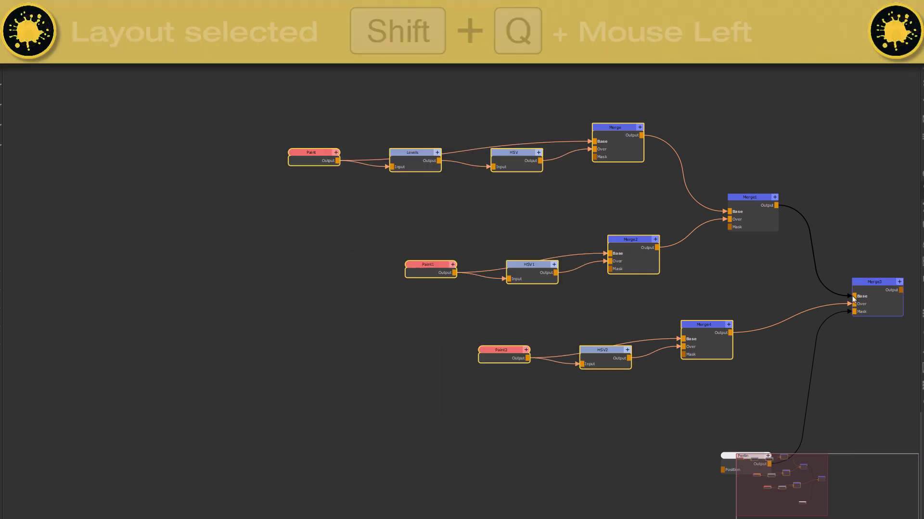
Auto-arrange Merge3's inputs, enable Show Grid, move Merge1 up and toggle grid snapping.
{"action": "key", "text": "l"}
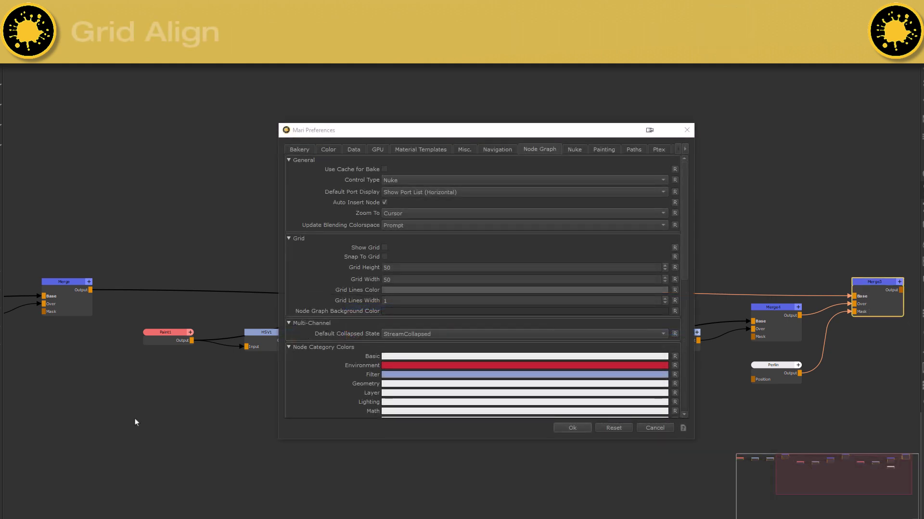
{"action": "left_click", "coordinate": [385, 248]}
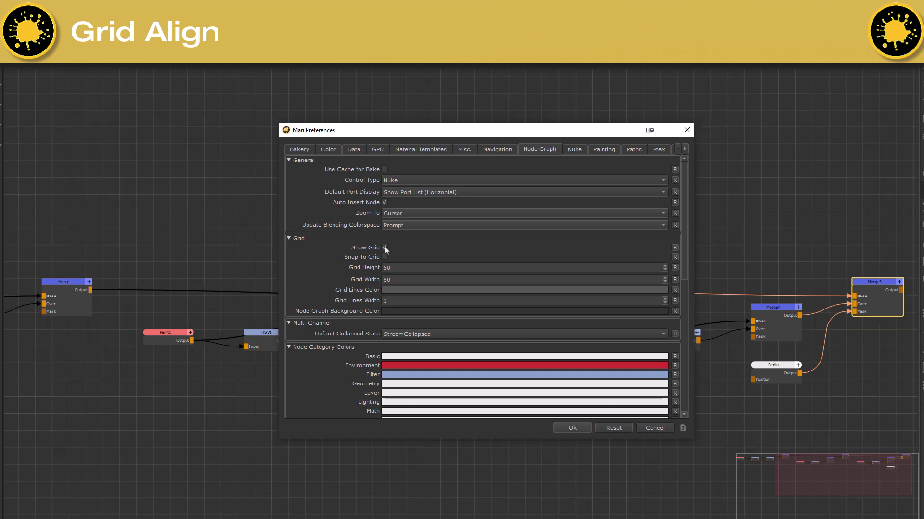
{"action": "left_click", "coordinate": [568, 428]}
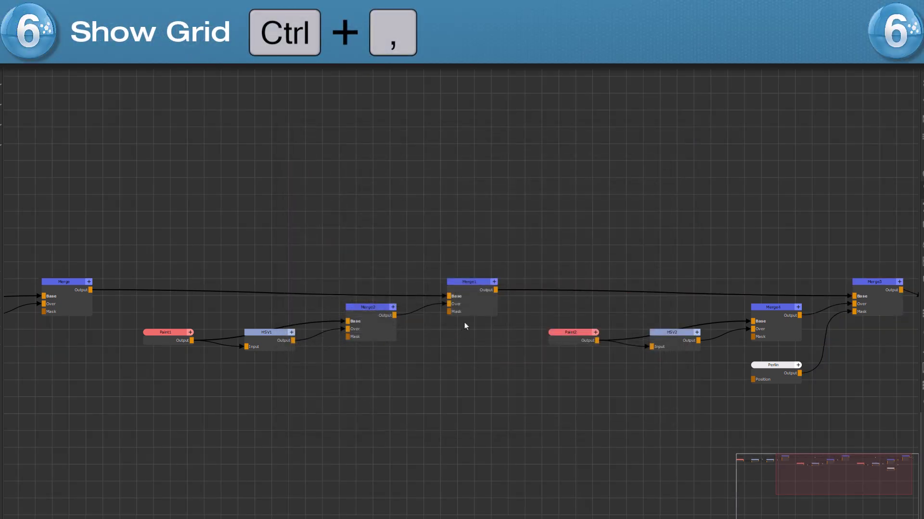
{"action": "left_click_drag", "start_coordinate": [471, 312], "coordinate": [491, 239]}
{"action": "key", "text": "comma"}
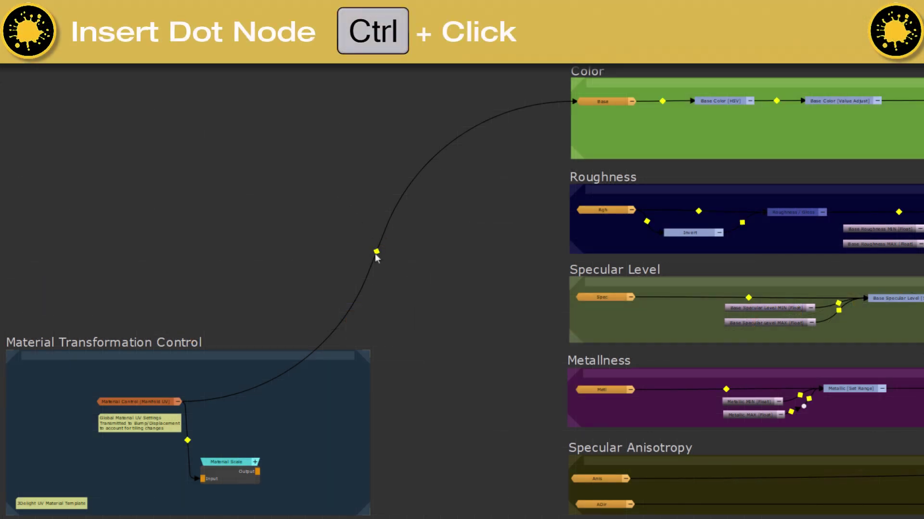
Insert a dot node to square the Material Control wire, then add two chained dots.
{"action": "left_click", "coordinate": [376, 251], "text": "ctrl"}
{"action": "left_click_drag", "start_coordinate": [376, 256], "coordinate": [320, 101]}
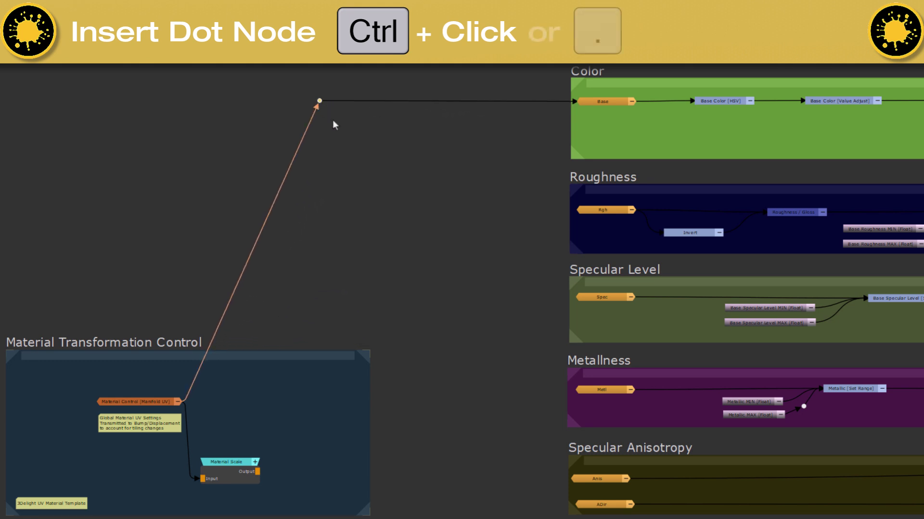
{"action": "left_click", "coordinate": [384, 199]}
{"action": "key", "text": "period"}
{"action": "key", "text": "period"}
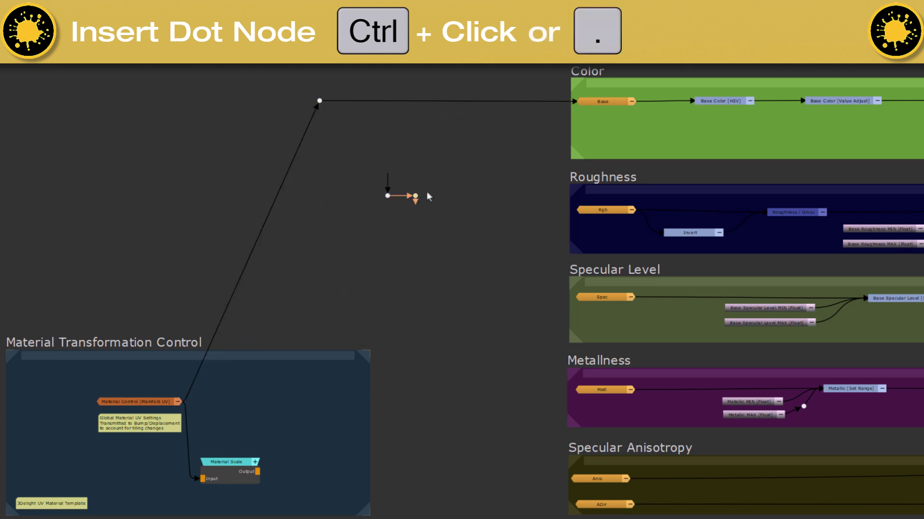
{"action": "key", "text": "period"}
{"action": "key", "text": "period"}
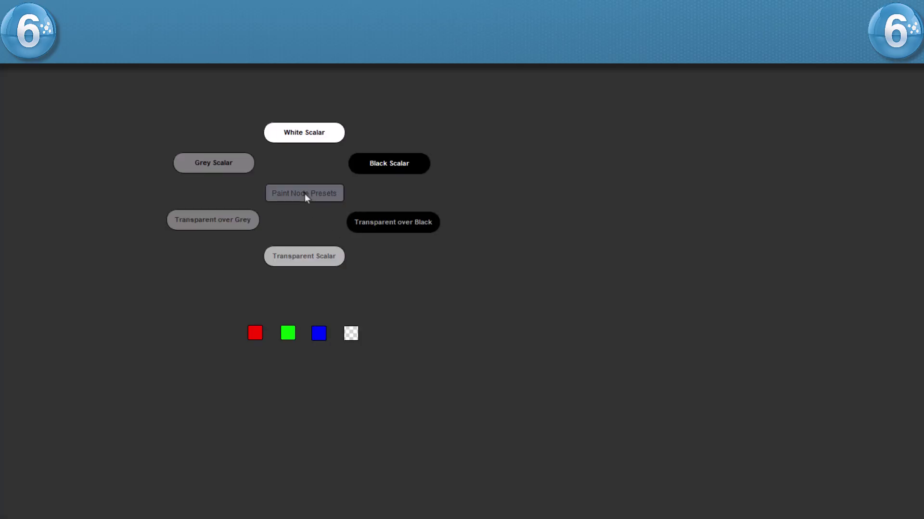
Create a Grey Scalar paint node, then a Transparent over Grey paint preset setup.
{"action": "left_click", "coordinate": [230, 170]}
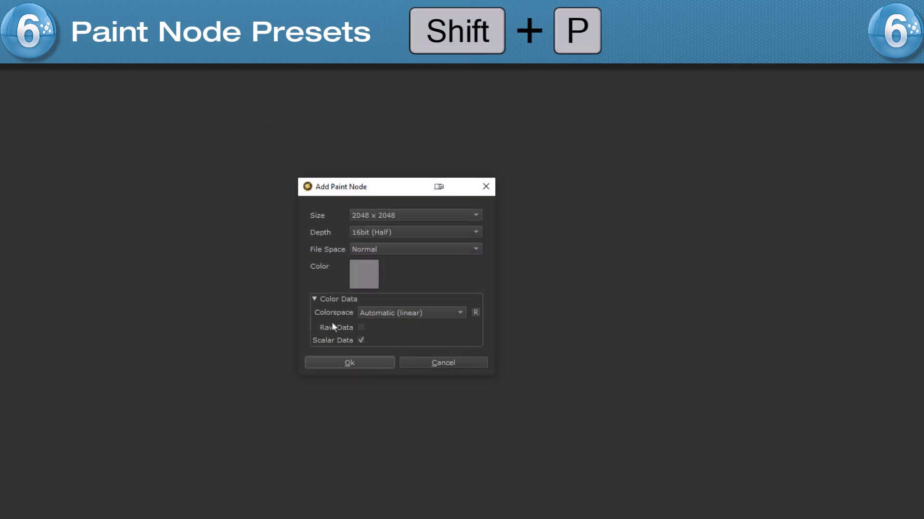
{"action": "left_click", "coordinate": [350, 362]}
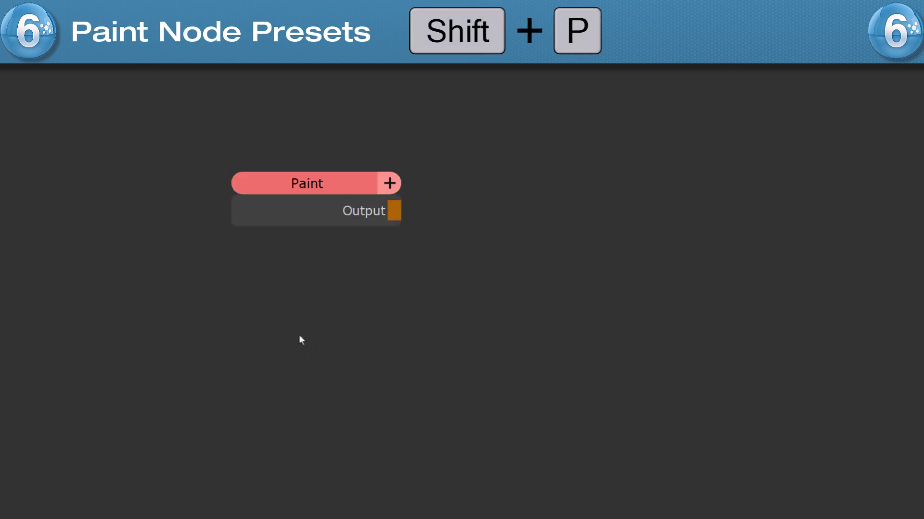
{"action": "key", "text": "shift+p"}
{"action": "left_click", "coordinate": [235, 360]}
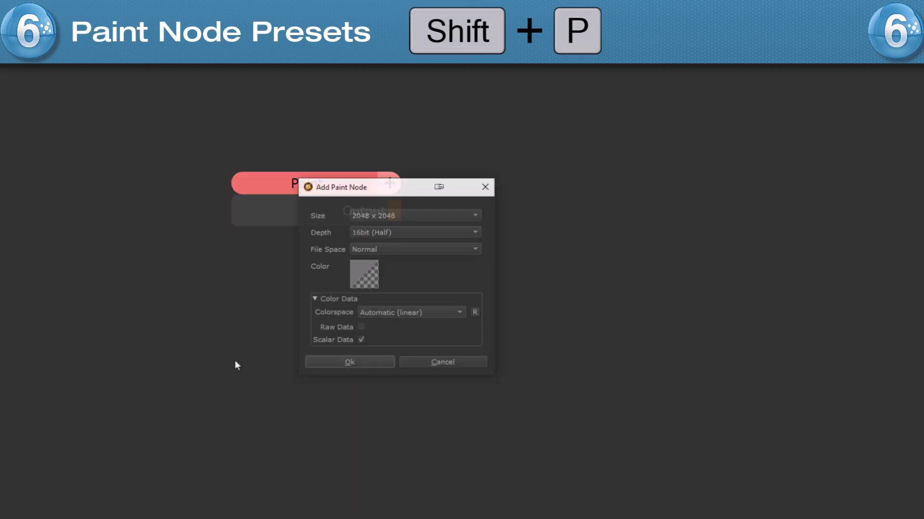
{"action": "left_click", "coordinate": [349, 362]}
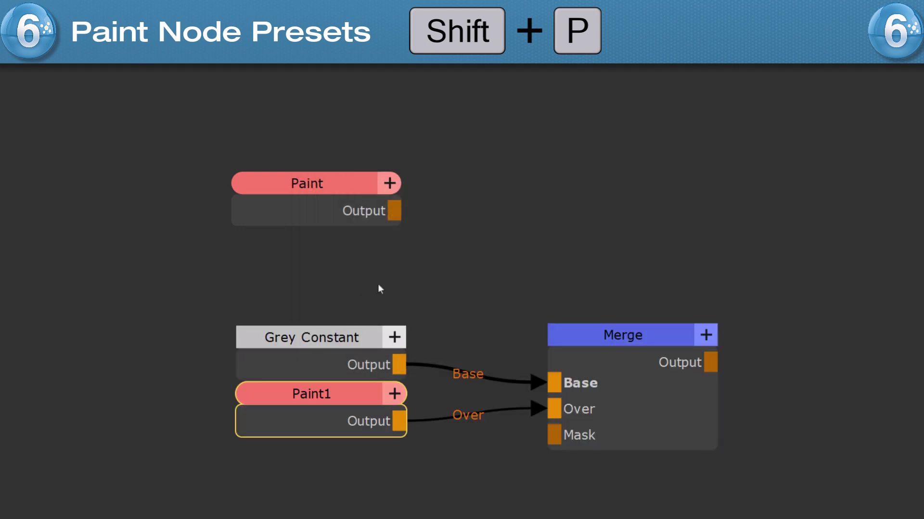